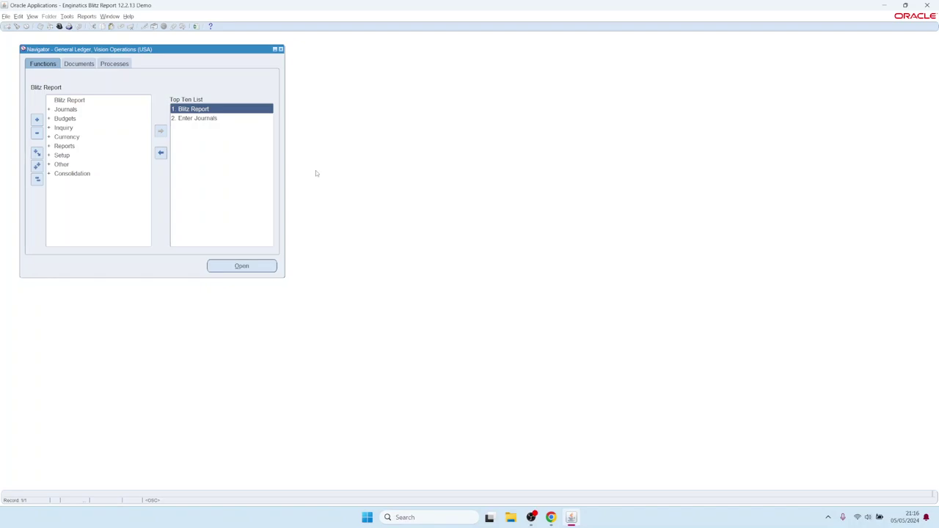
# Step: Run the GL Financial Statement Generator with the Default template and switch to the Excel workbook
pyautogui.click(196, 26)
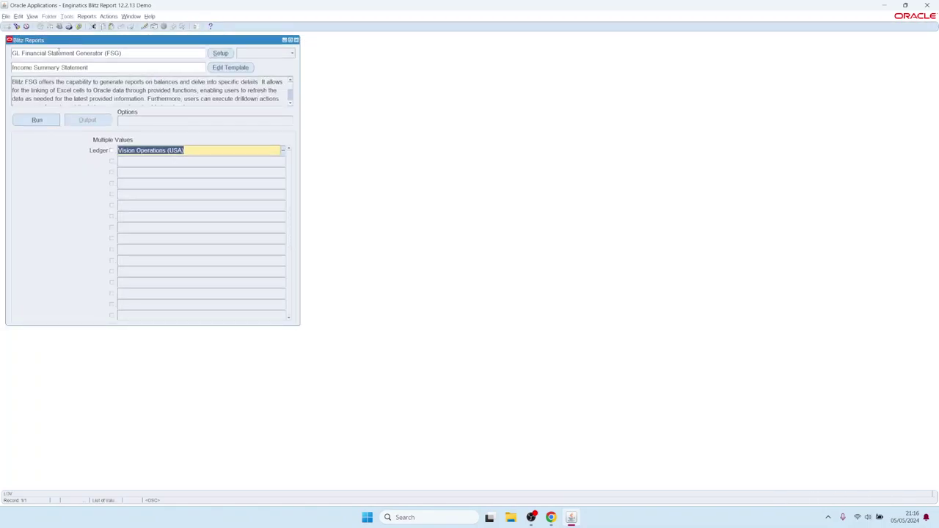
pyautogui.doubleClick(99, 67)
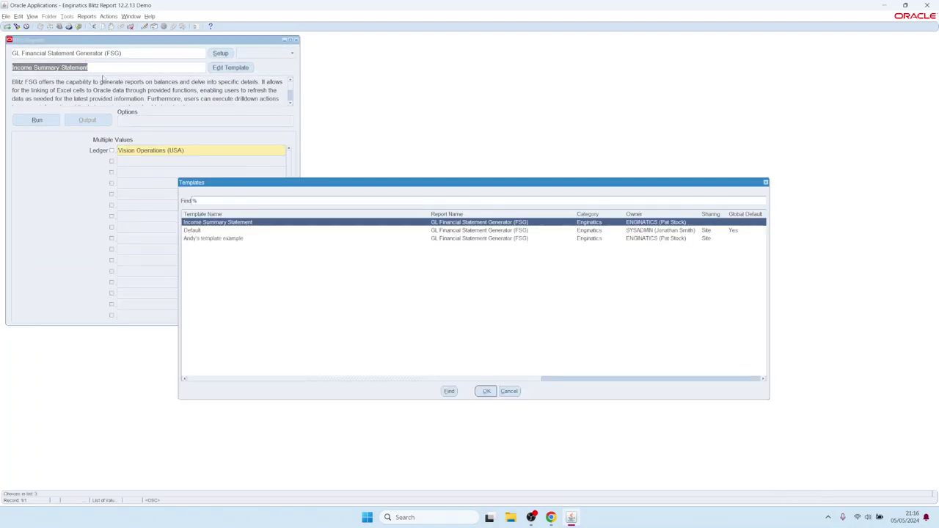
pyautogui.press('Return')
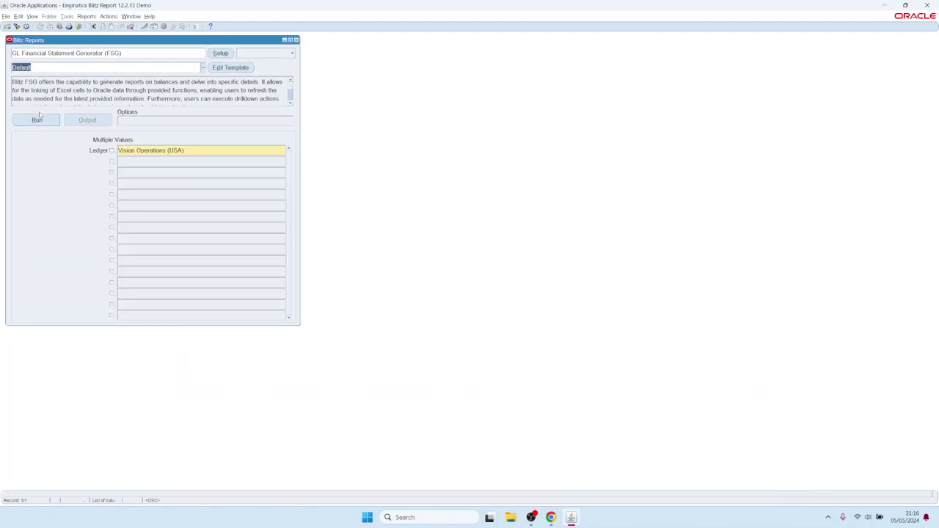
pyautogui.click(38, 119)
pyautogui.hotkey('alt', 'Tab')
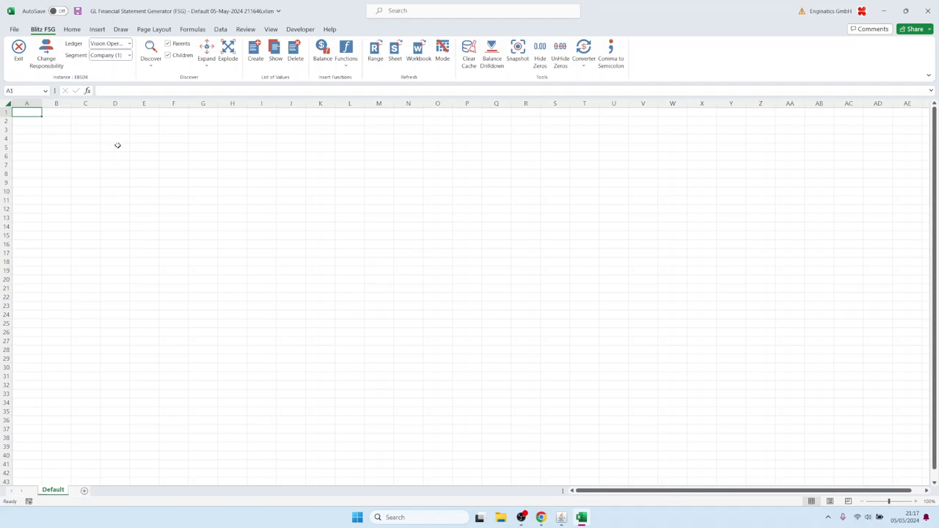
# Step: Discover the Account segment hierarchy down from A2 and autofit column B to the account names
pyautogui.click(24, 124)
pyautogui.click(115, 57)
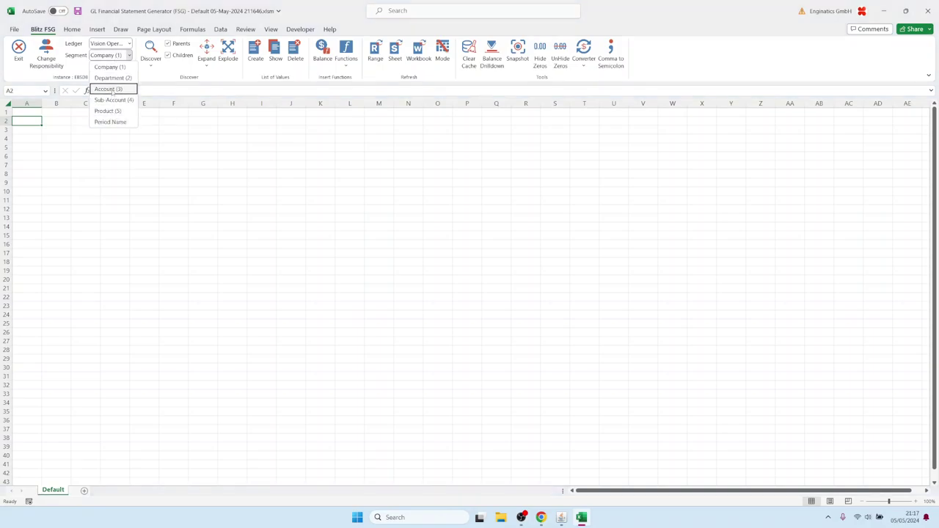
pyautogui.click(121, 89)
pyautogui.click(150, 57)
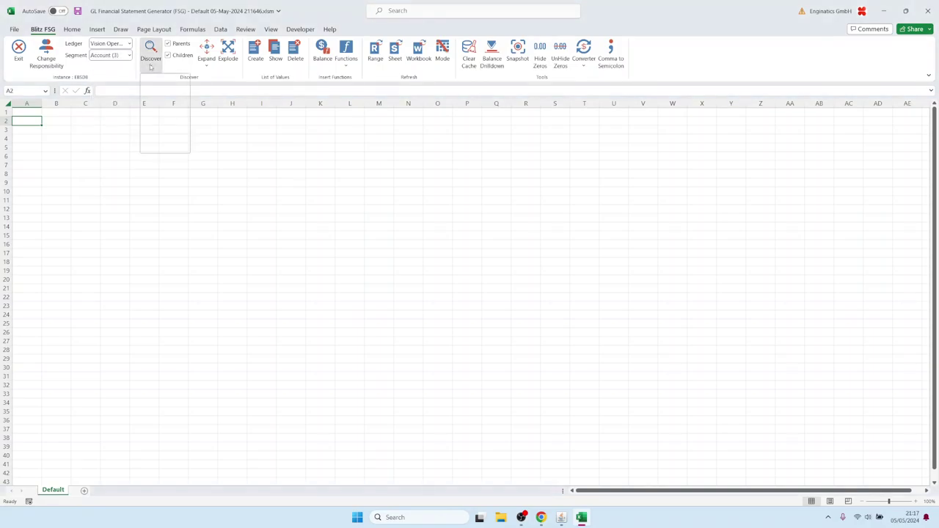
pyautogui.click(165, 134)
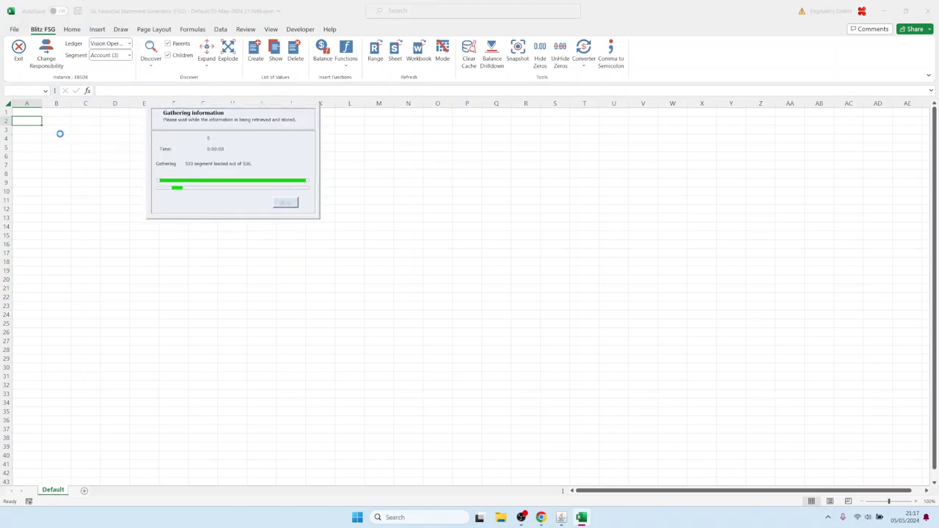
pyautogui.doubleClick(71, 103)
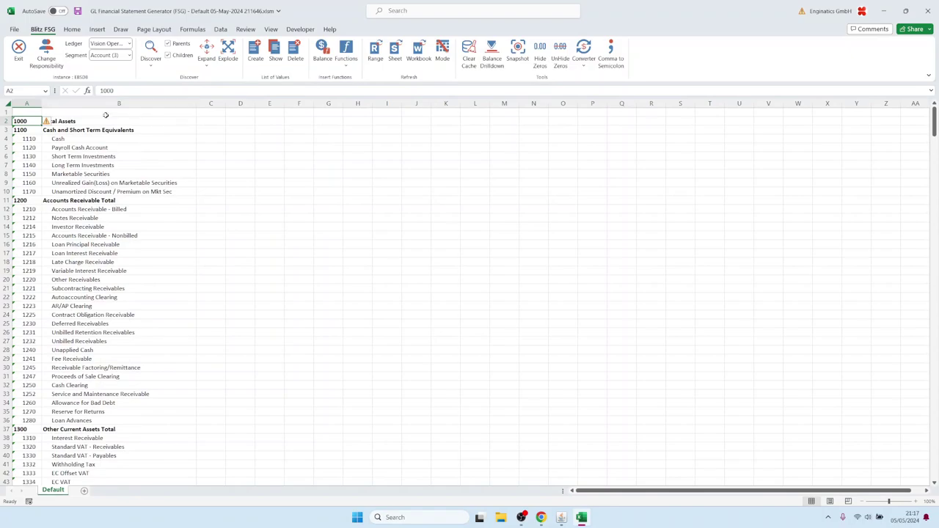
# Step: Create a Period Name value list and enter Jan-08 in cell C1
pyautogui.click(255, 52)
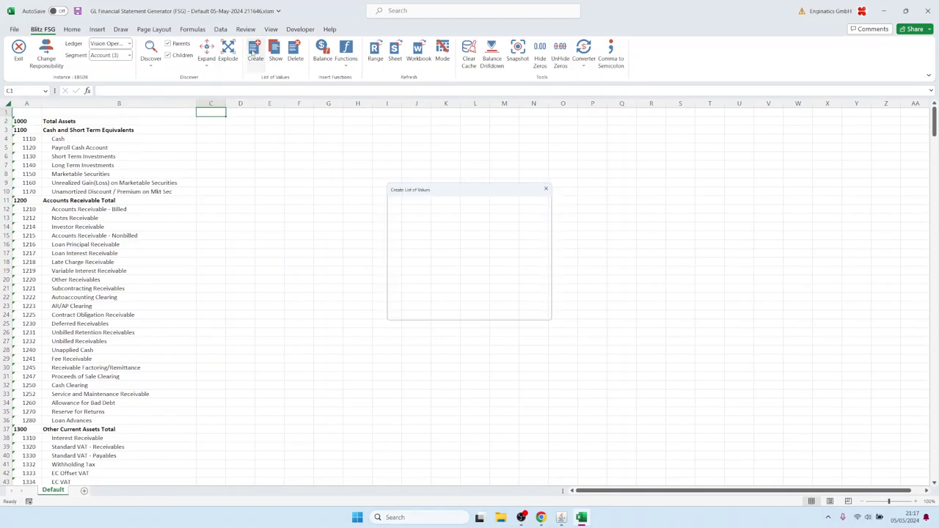
pyautogui.write('per')
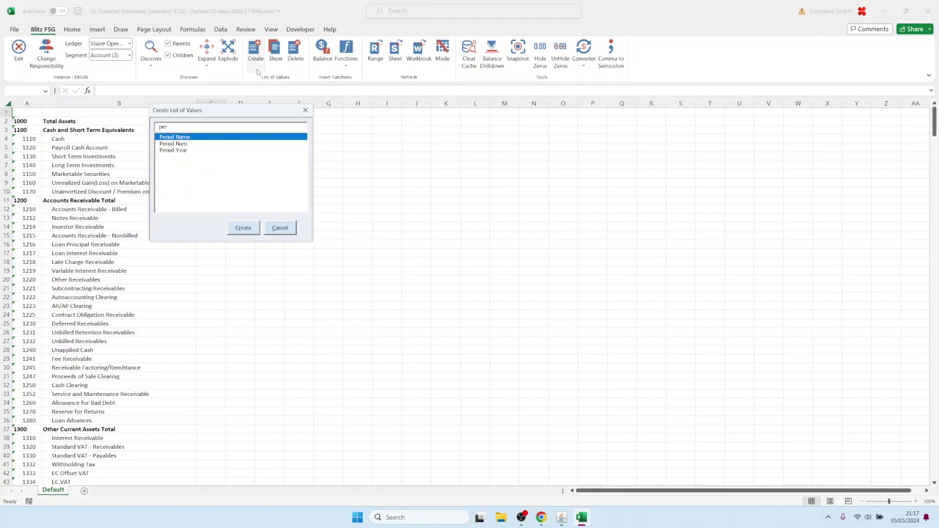
pyautogui.press('Return')
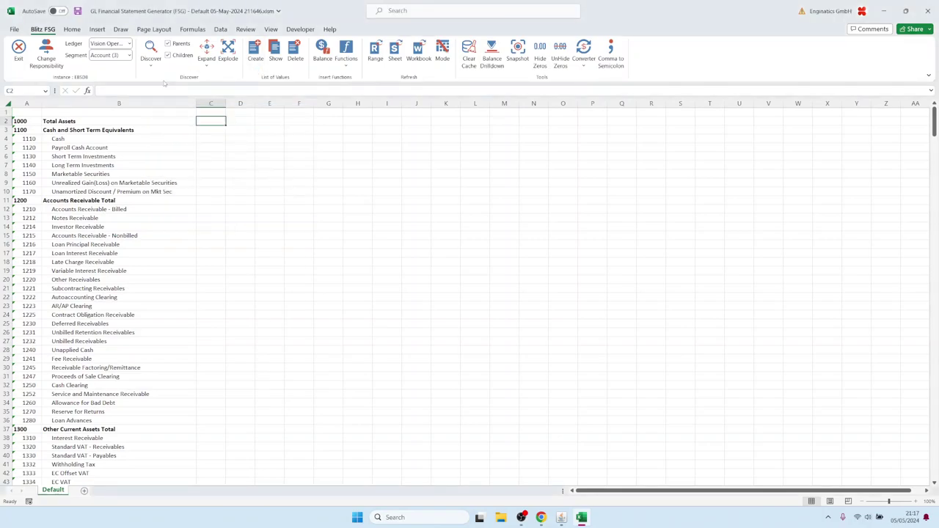
pyautogui.doubleClick(215, 113)
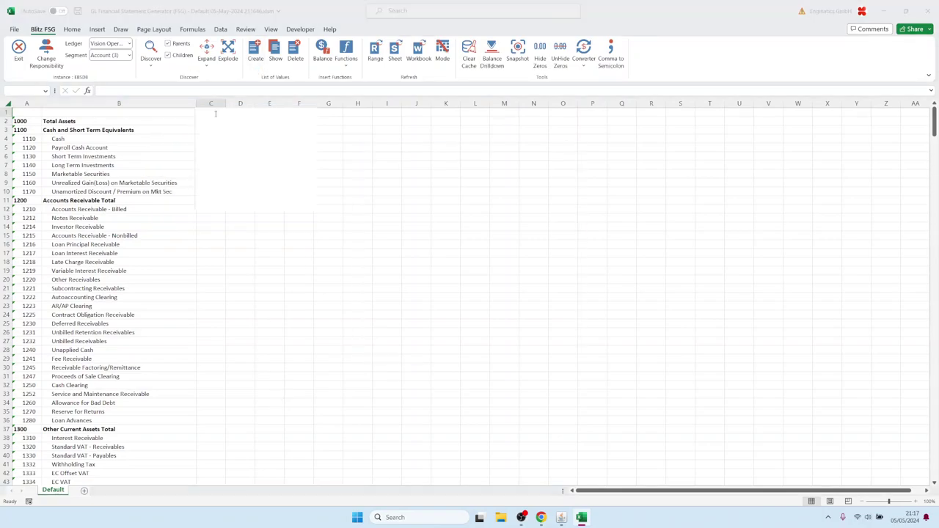
pyautogui.write('jan-08')
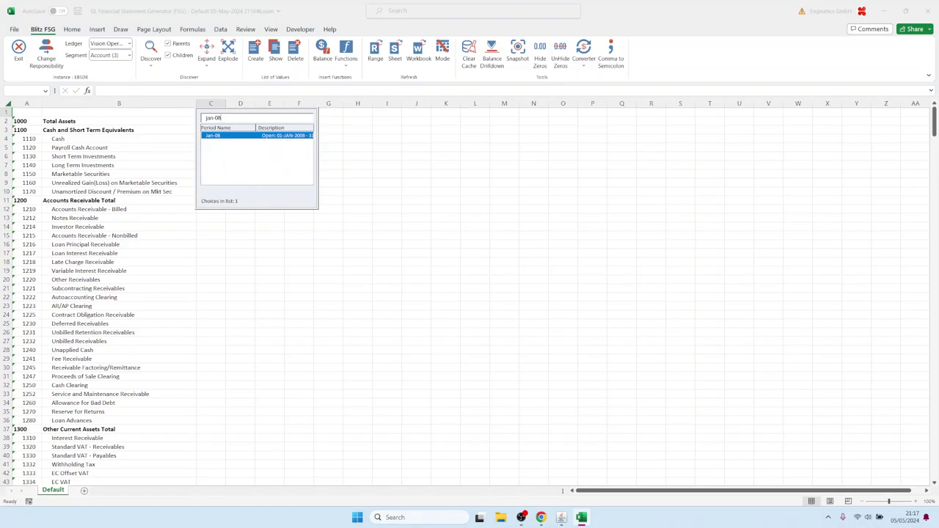
pyautogui.press('Return')
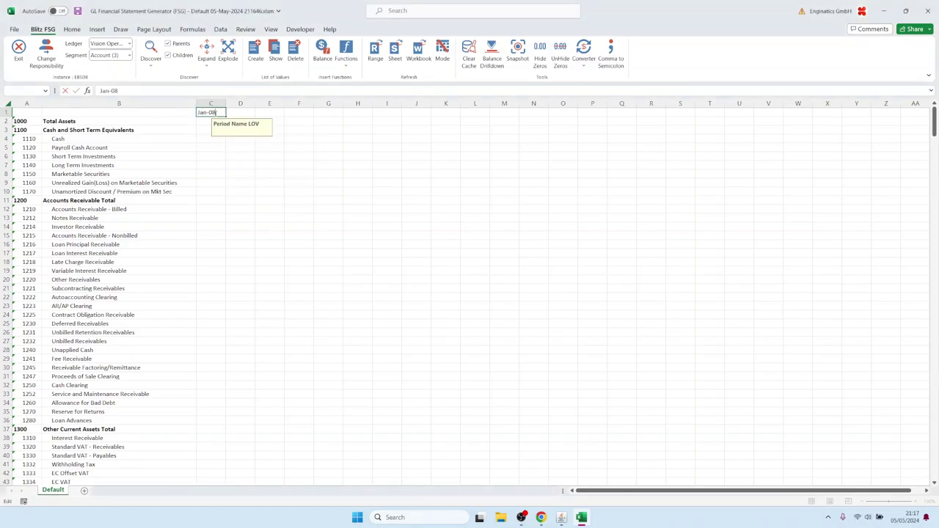
pyautogui.click(229, 111)
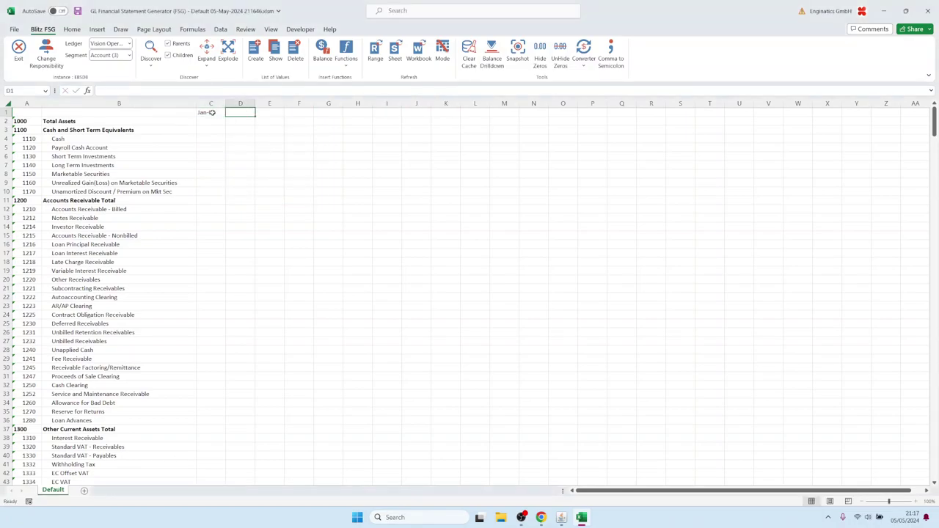
# Step: Fill the periods from Jan-08 to Dec-08 across C1:N1 by discovering Period Name to the right
pyautogui.click(213, 112)
pyautogui.hotkey('shift', 'Right')
pyautogui.hotkey('shift', 'Right')
pyautogui.hotkey('shift', 'Right')
pyautogui.hotkey('shift', 'Right')
pyautogui.hotkey('shift', 'Right')
pyautogui.hotkey('shift', 'Right')
pyautogui.hotkey('shift', 'Right')
pyautogui.hotkey('shift', 'Right')
pyautogui.hotkey('shift', 'Right')
pyautogui.hotkey('shift', 'Right')
pyautogui.hotkey('shift', 'Right')
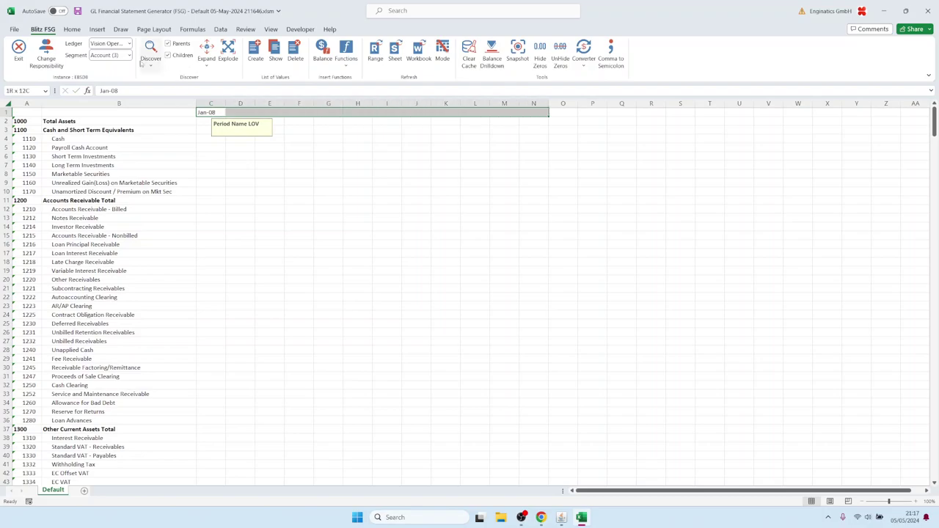
pyautogui.click(107, 56)
pyautogui.click(110, 122)
pyautogui.click(150, 57)
pyautogui.click(160, 107)
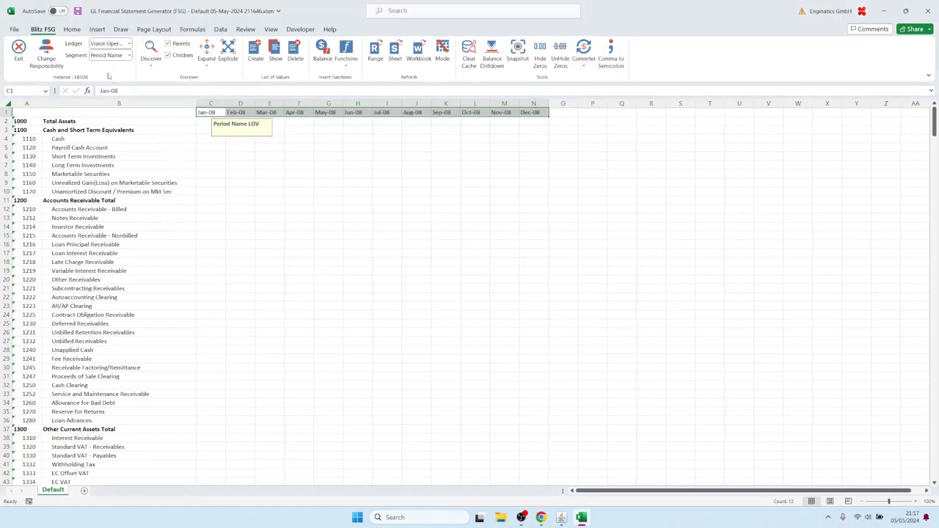
# Step: Bold the period headers C1:N1 and freeze the top row
pyautogui.click(73, 29)
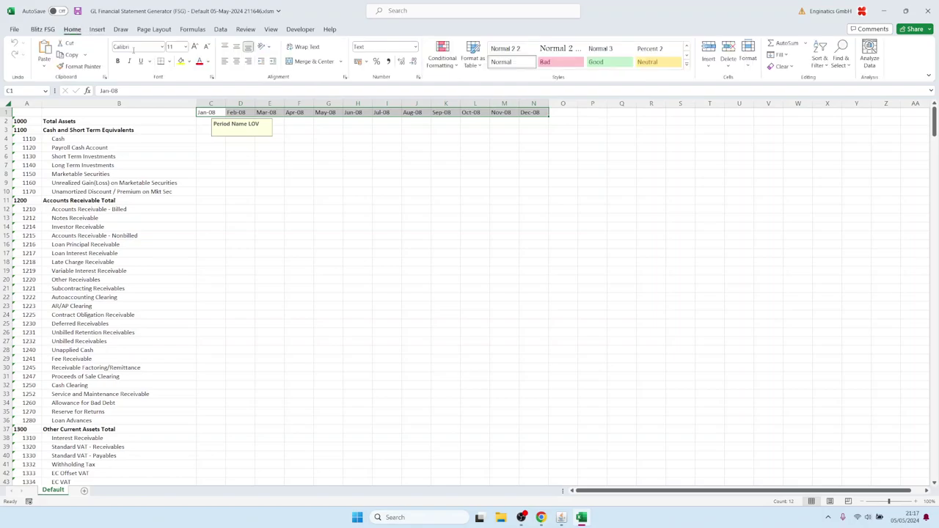
pyautogui.click(117, 61)
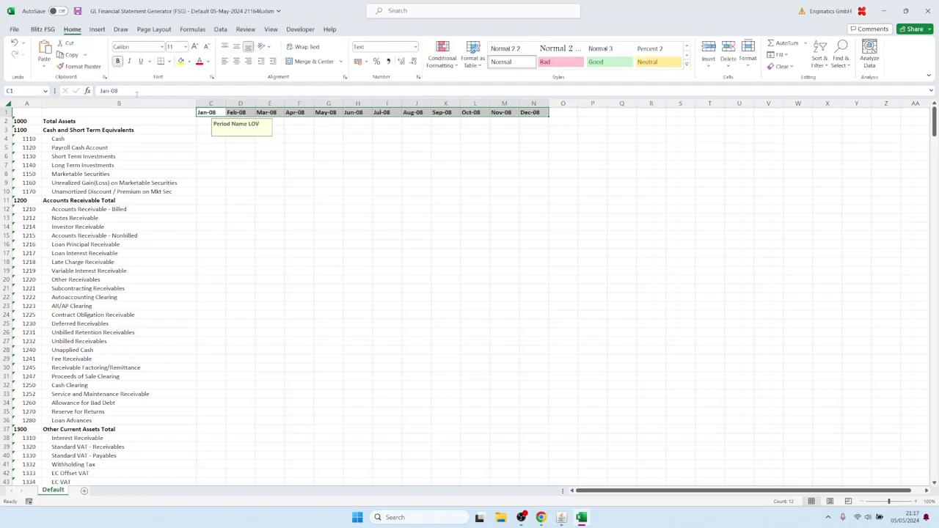
pyautogui.click(6, 112)
pyautogui.click(271, 29)
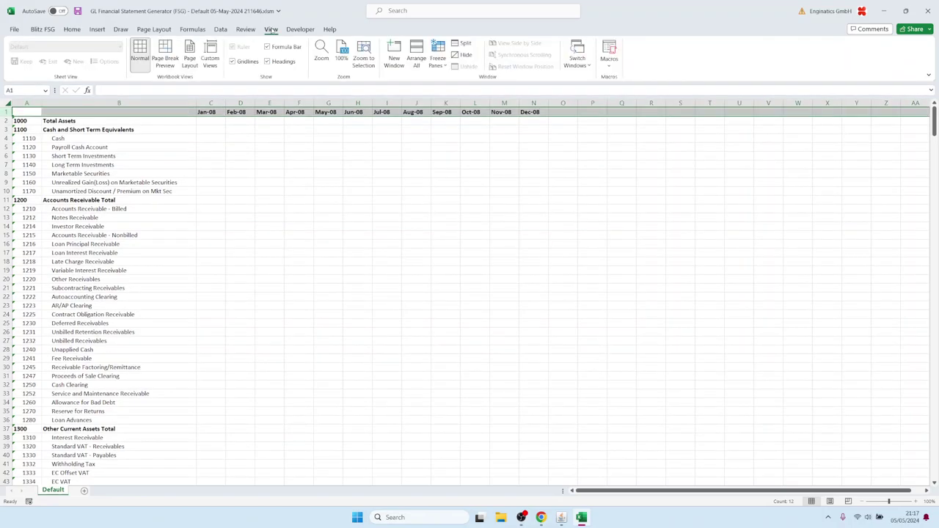
pyautogui.click(438, 58)
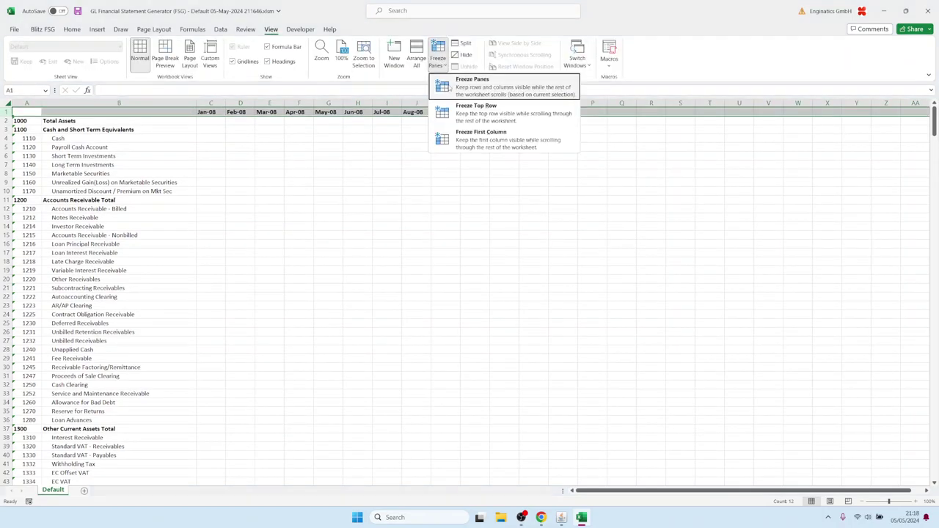
pyautogui.click(455, 103)
pyautogui.click(52, 139)
pyautogui.click(24, 112)
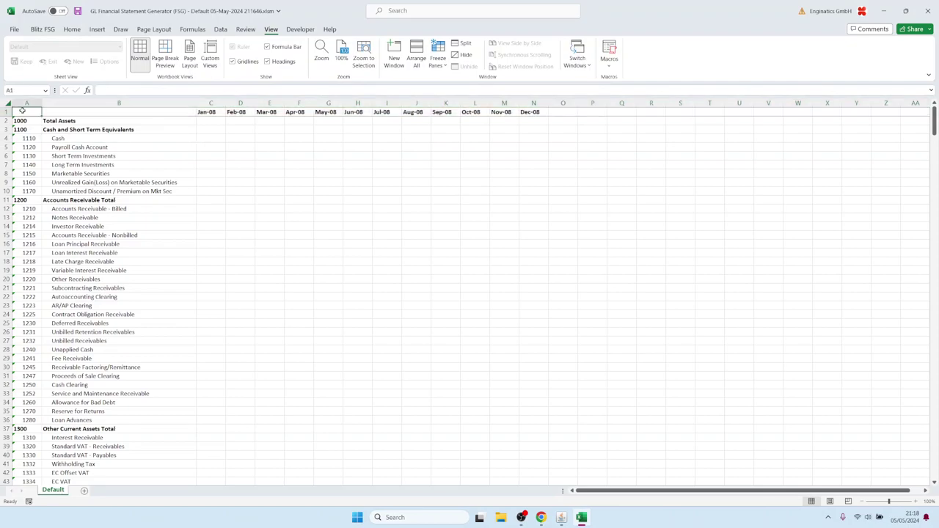
# Step: Return to the Blitz FSG ribbon and select cell C2 for the first balance
pyautogui.click(42, 29)
pyautogui.click(208, 122)
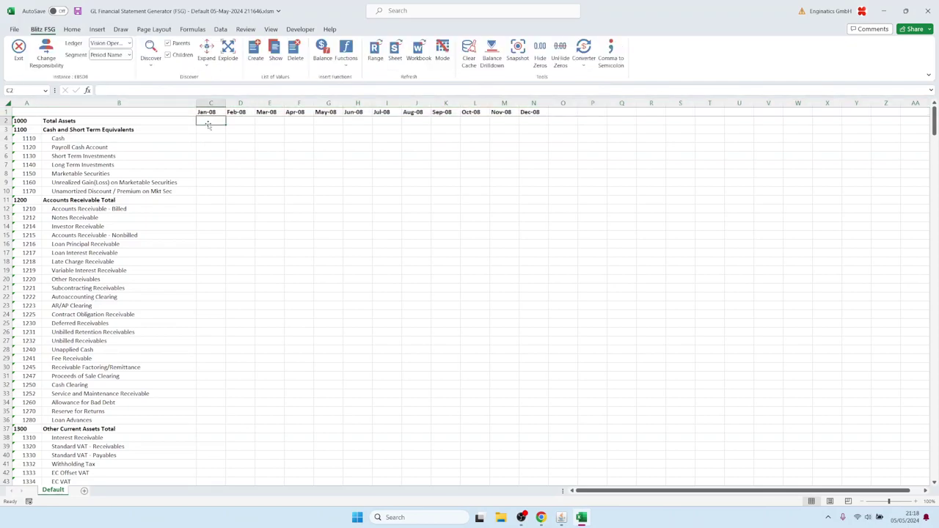
pyautogui.moveTo(29, 123); pyautogui.dragTo(29, 217)
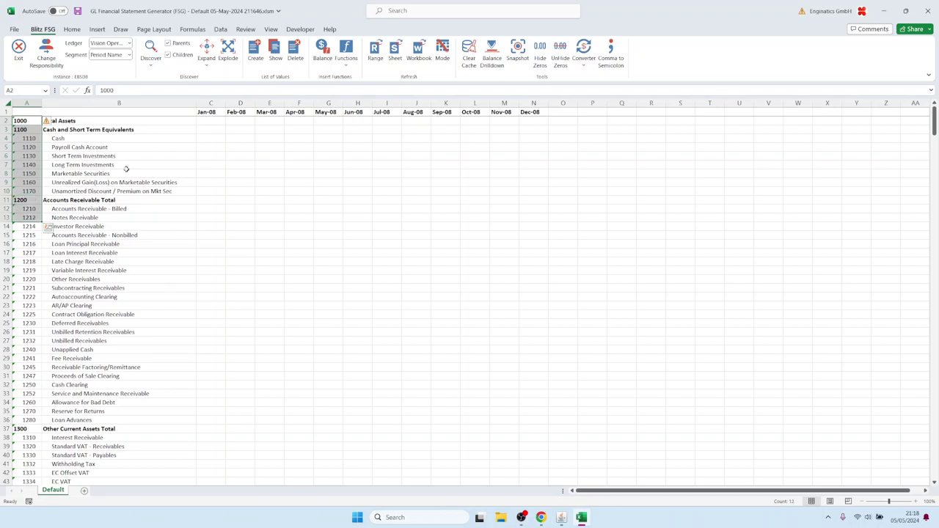
pyautogui.click(29, 121)
pyautogui.moveTo(29, 138); pyautogui.dragTo(29, 174)
pyautogui.moveTo(212, 112); pyautogui.dragTo(518, 110)
pyautogui.click(195, 122)
pyautogui.click(206, 121)
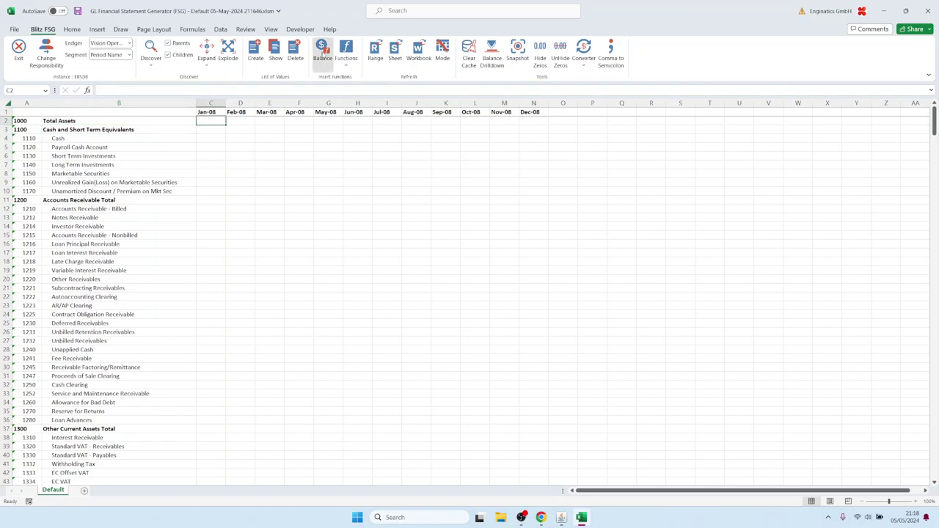
# Step: Start a balance function with its period linked to header cell C1
pyautogui.click(322, 58)
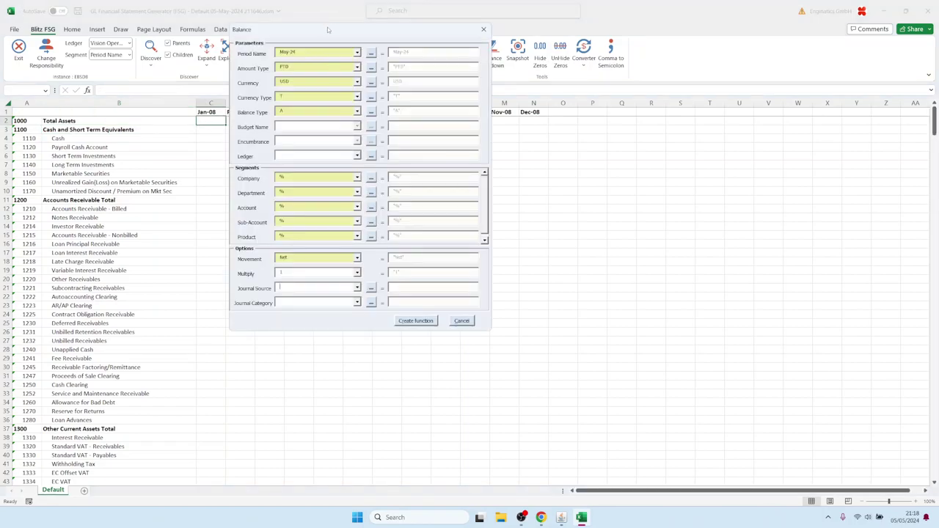
pyautogui.moveTo(327, 27); pyautogui.dragTo(361, 136)
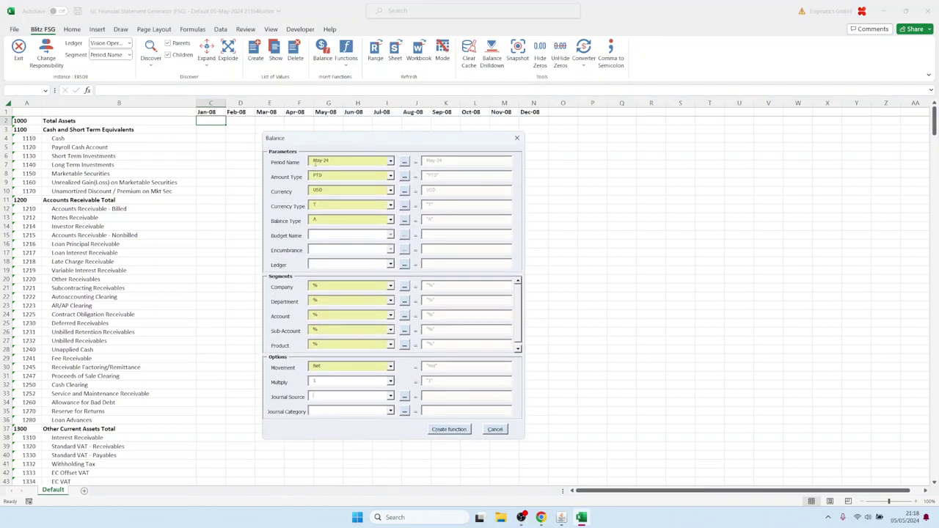
pyautogui.click(405, 162)
pyautogui.click(210, 112)
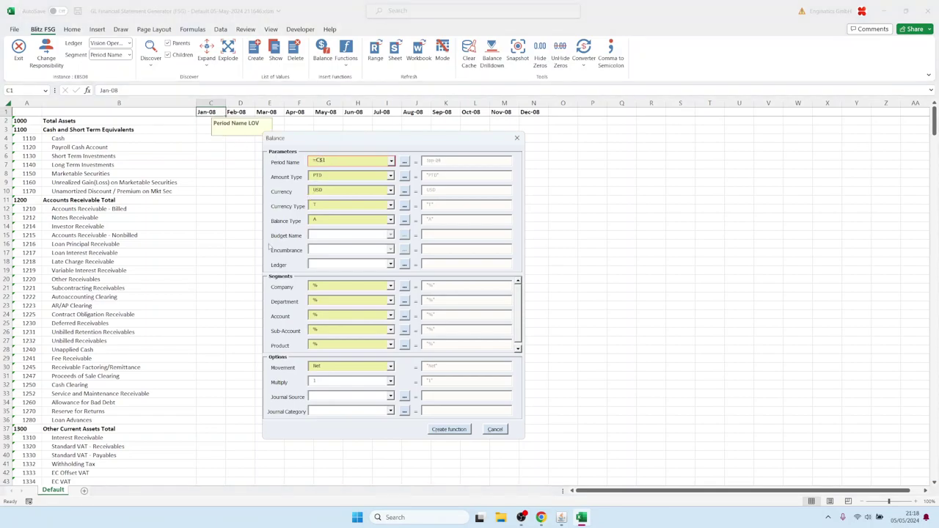
# Step: Set Company to 01 and Account to cell A2, then create the balance formula in C2
pyautogui.click(386, 286)
pyautogui.click(390, 287)
pyautogui.click(355, 305)
pyautogui.click(507, 304)
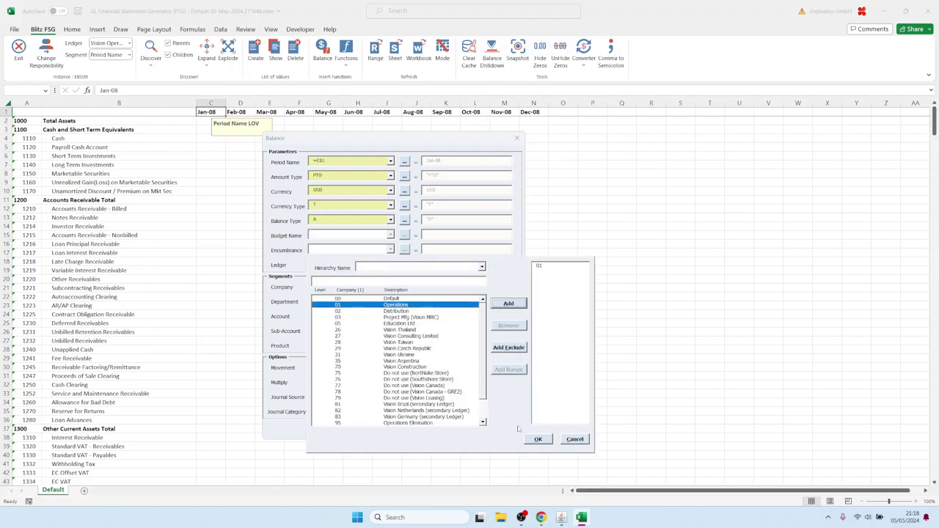
pyautogui.click(538, 439)
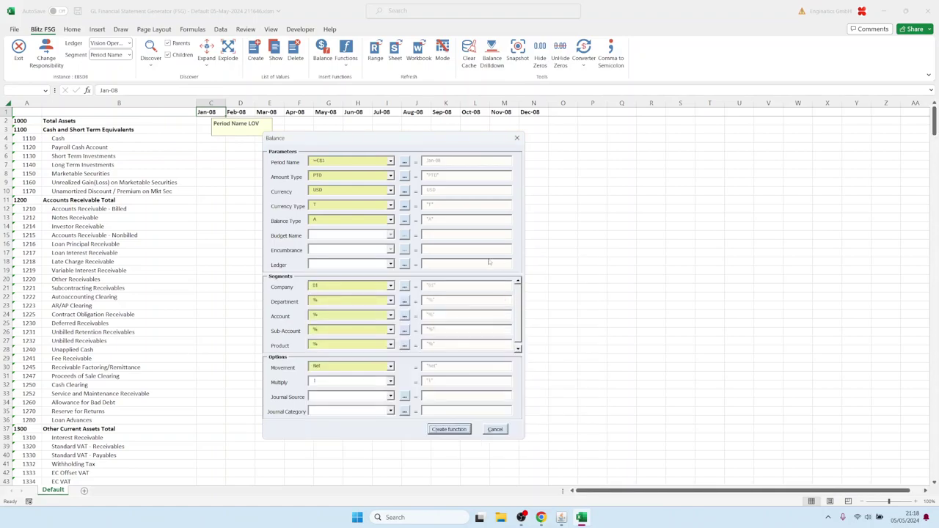
pyautogui.click(336, 314)
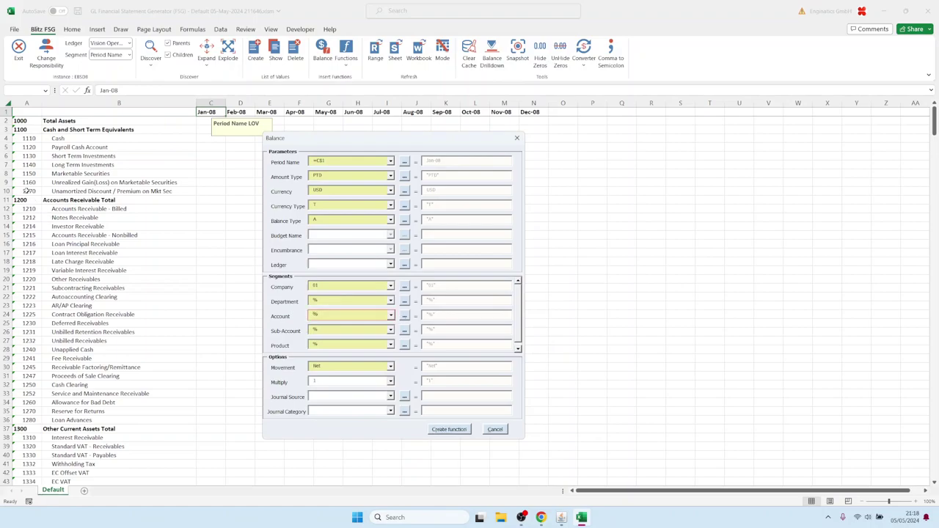
pyautogui.click(22, 121)
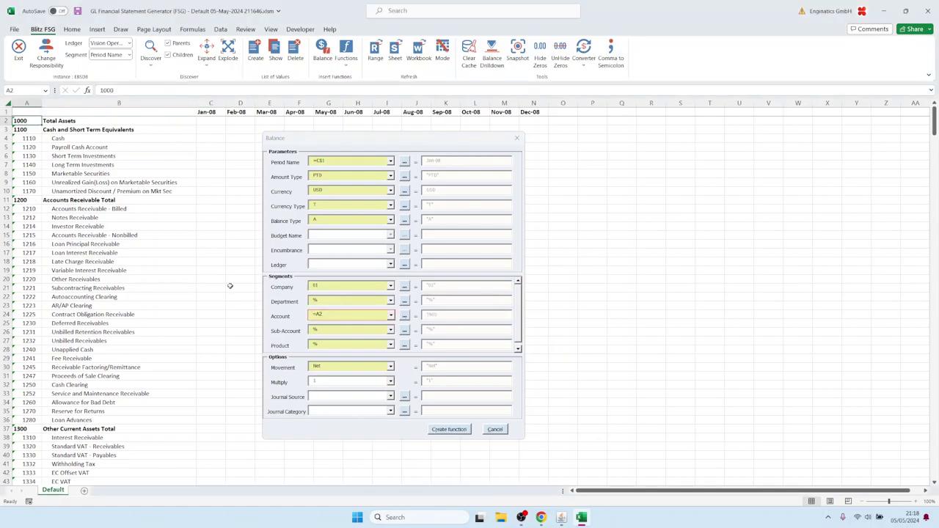
pyautogui.click(316, 314)
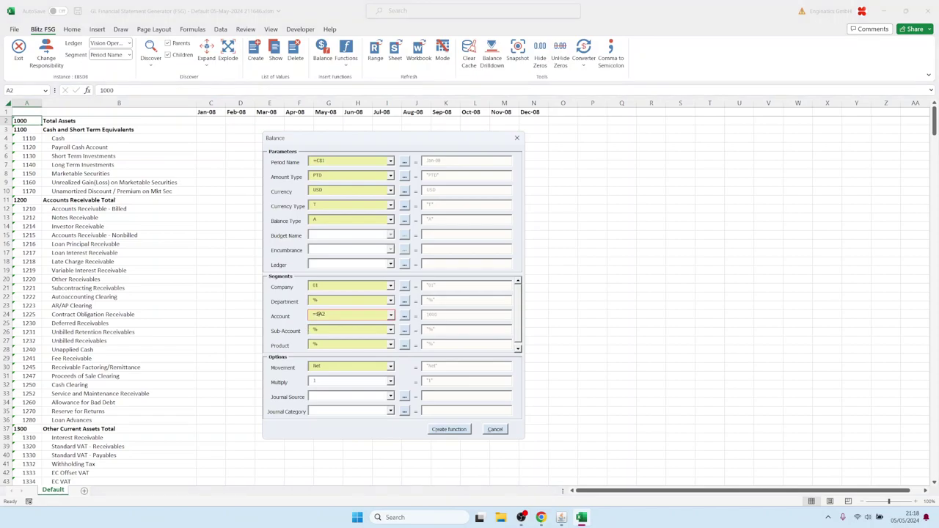
pyautogui.click(450, 430)
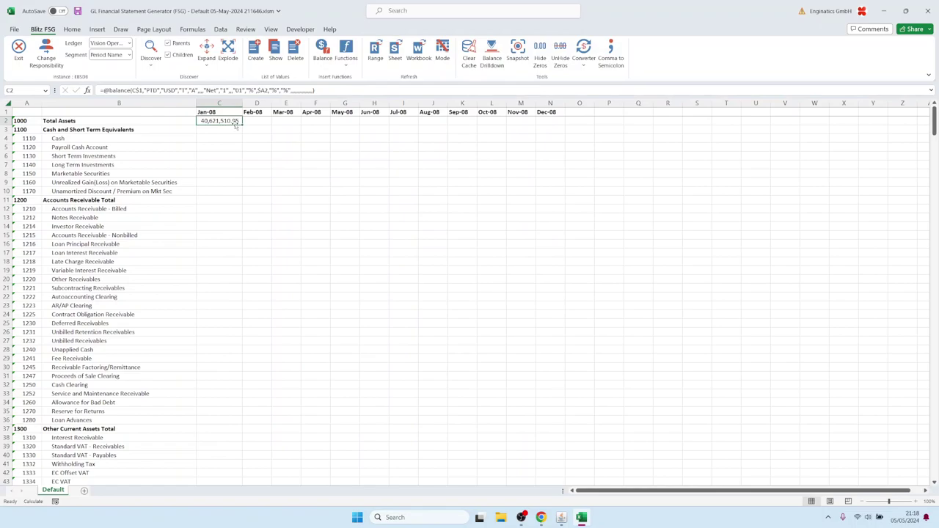
# Step: Copy the C2 formula across to N2 and down all account rows, autofit columns C:N, and refresh the range
pyautogui.moveTo(242, 125); pyautogui.dragTo(564, 121)
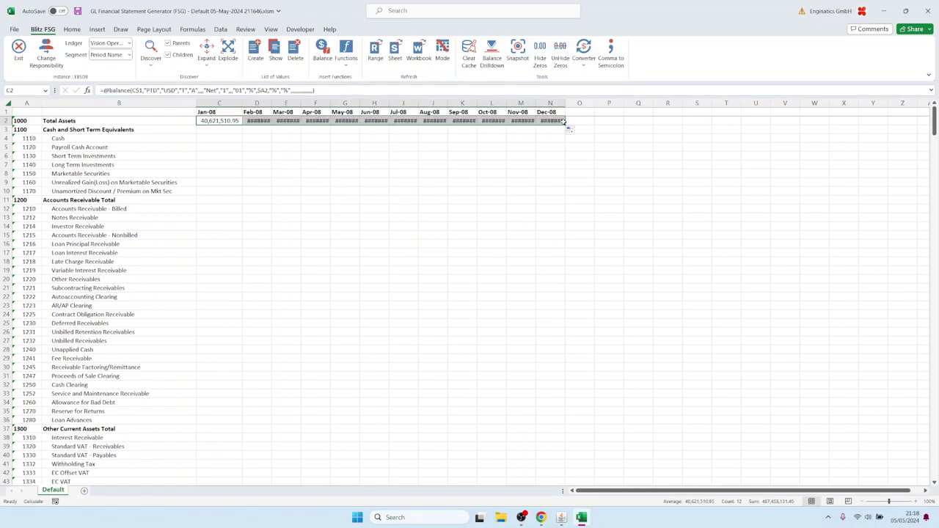
pyautogui.doubleClick(565, 125)
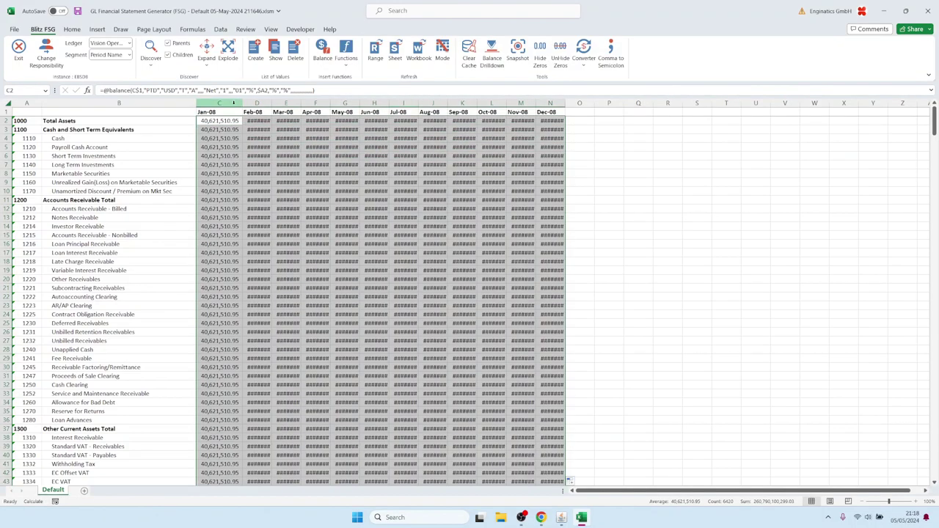
pyautogui.moveTo(219, 102); pyautogui.dragTo(545, 103)
pyautogui.doubleClick(536, 103)
pyautogui.click(375, 53)
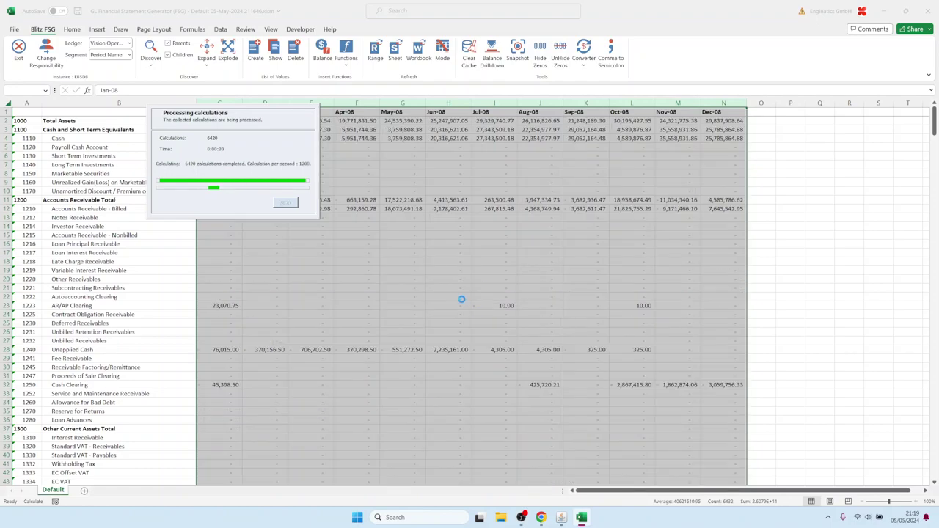
# Step: Apply Hide Zeros to remove account rows with zero balances in every month
pyautogui.click(480, 243)
pyautogui.scroll(-20, 213, 257)
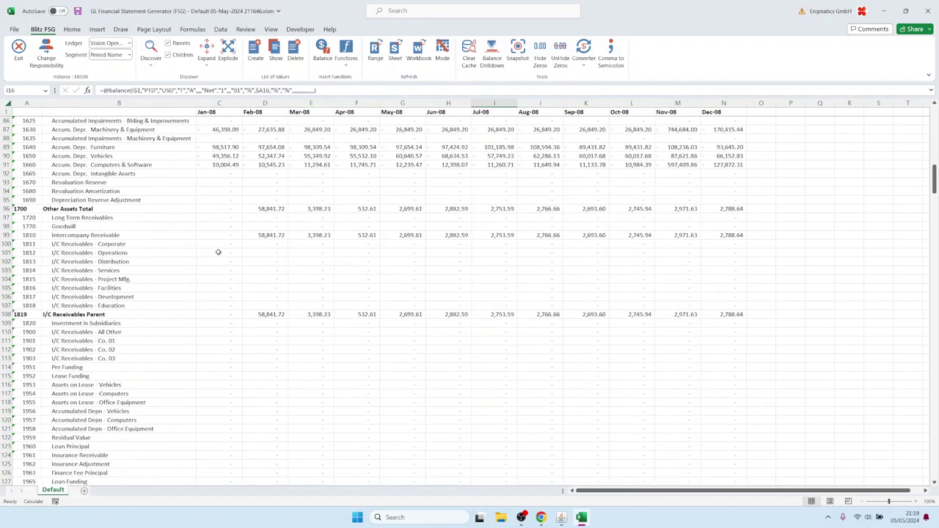
pyautogui.scroll(20, 216, 253)
pyautogui.moveTo(218, 234); pyautogui.dragTo(733, 261)
pyautogui.click(408, 288)
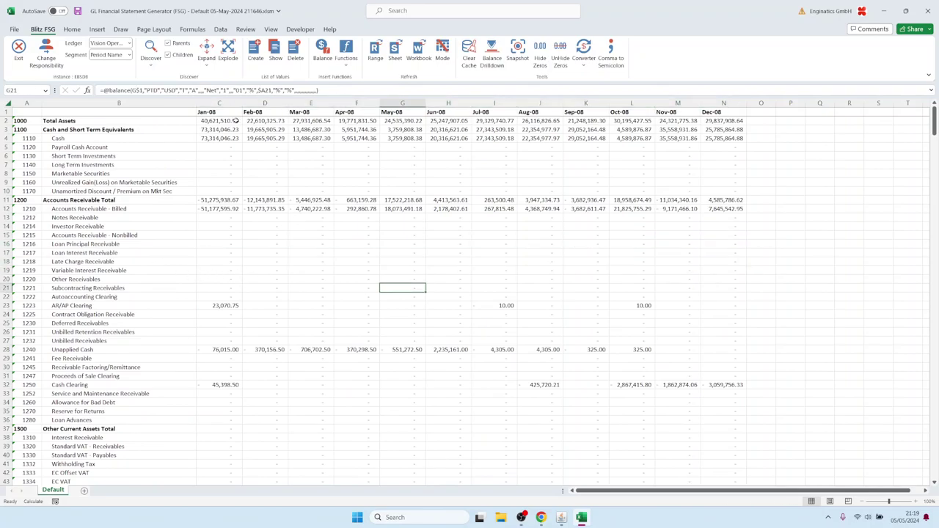
pyautogui.click(303, 251)
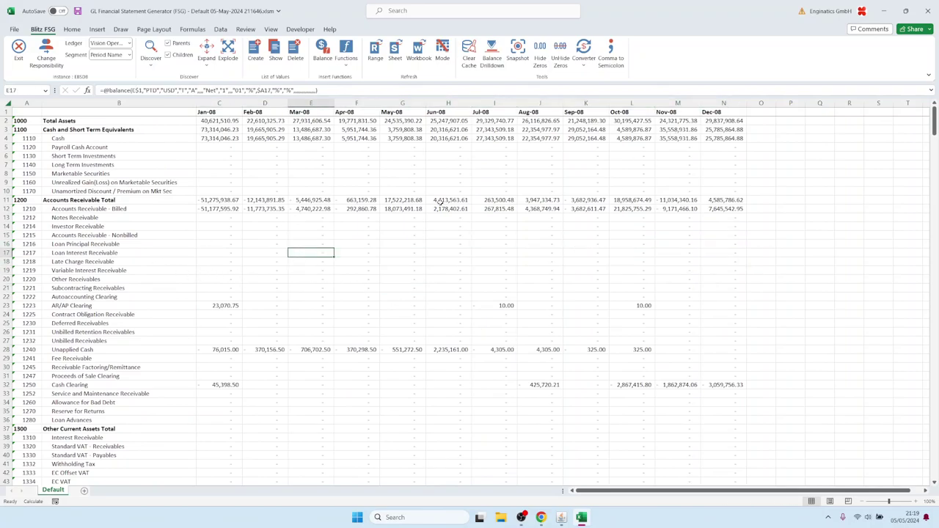
pyautogui.click(540, 51)
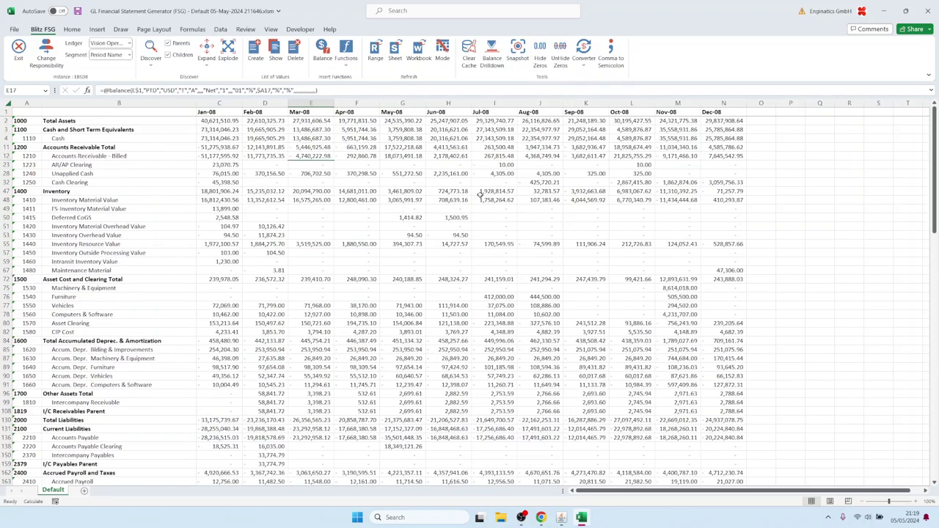
# Step: Scroll to the revenue rows and select the Jun-08 balance for 4110 Hardware
pyautogui.scroll(-6, 260, 195)
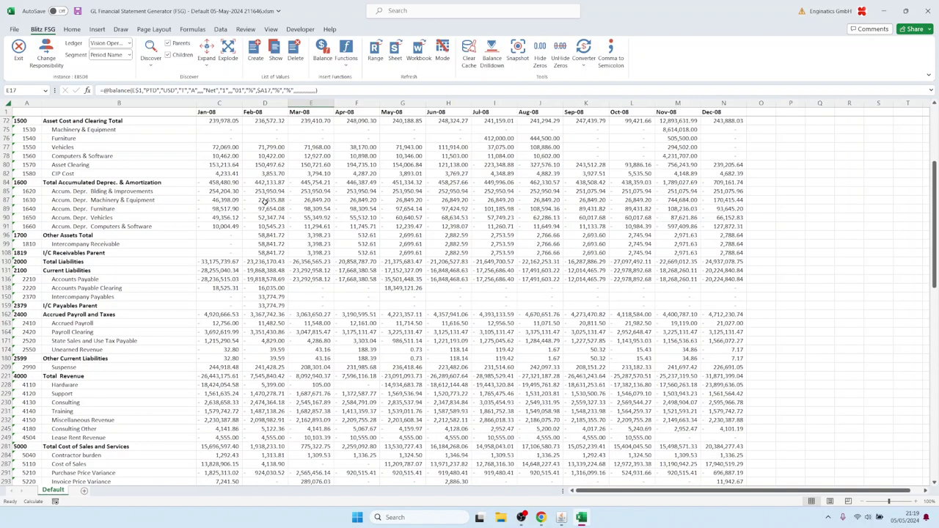
pyautogui.scroll(6, 264, 200)
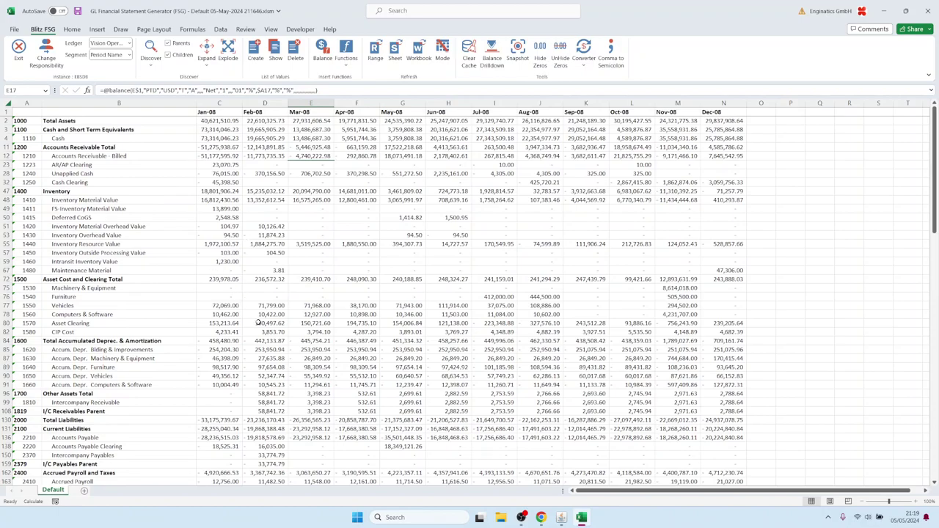
pyautogui.scroll(-4, 136, 305)
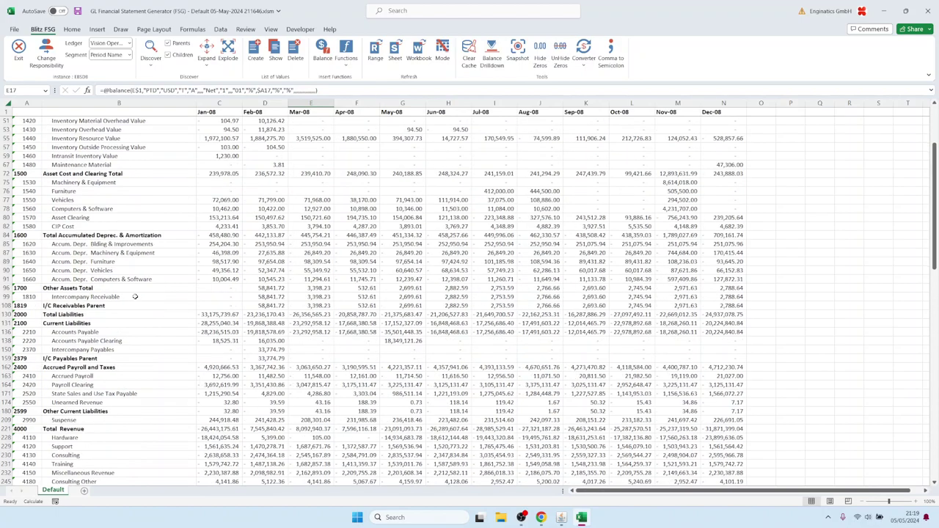
pyautogui.scroll(-6, 135, 296)
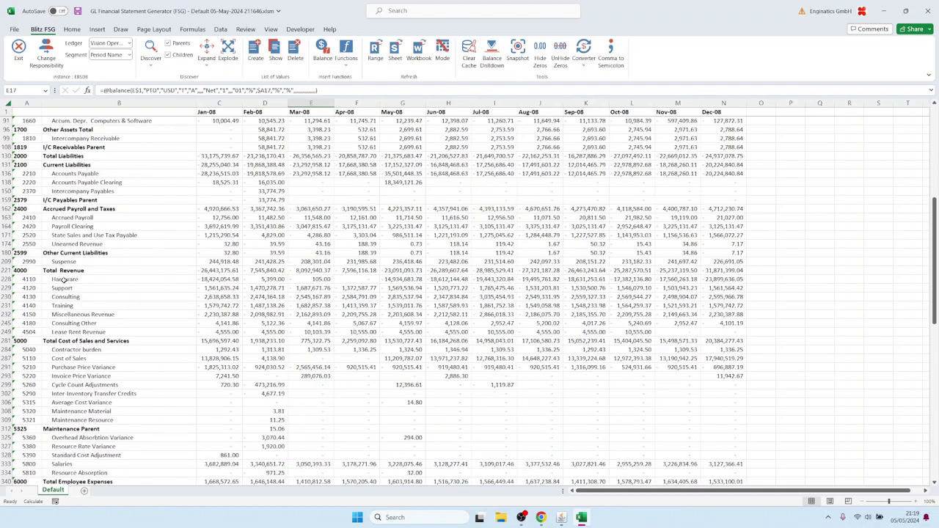
pyautogui.click(63, 272)
pyautogui.click(67, 279)
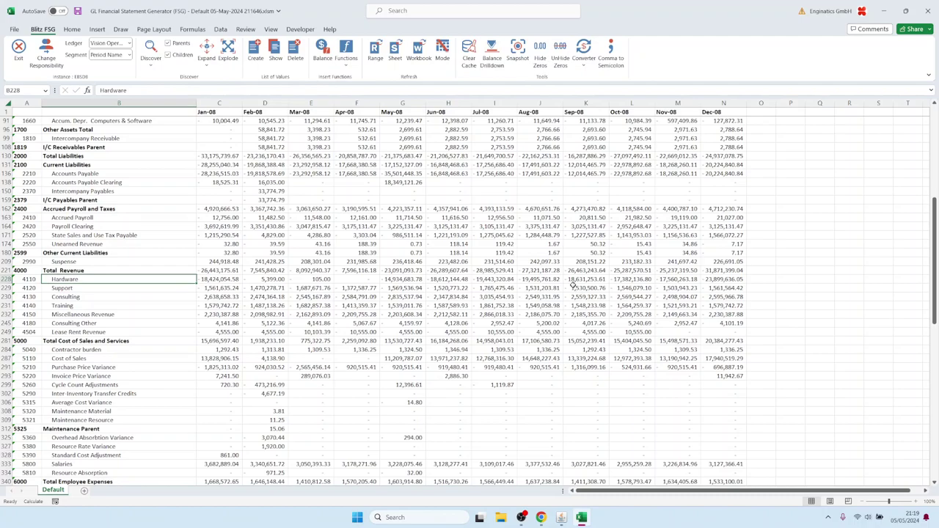
pyautogui.click(545, 272)
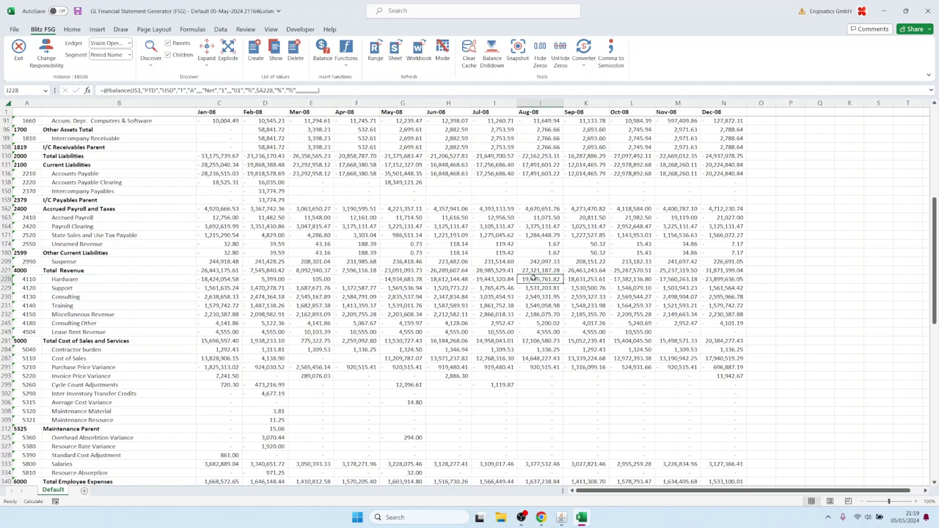
pyautogui.click(150, 279)
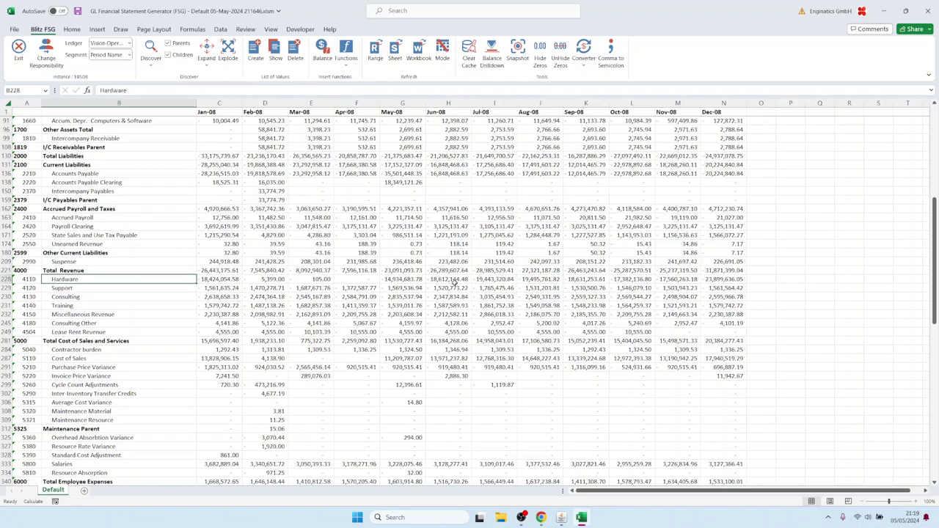
pyautogui.click(449, 280)
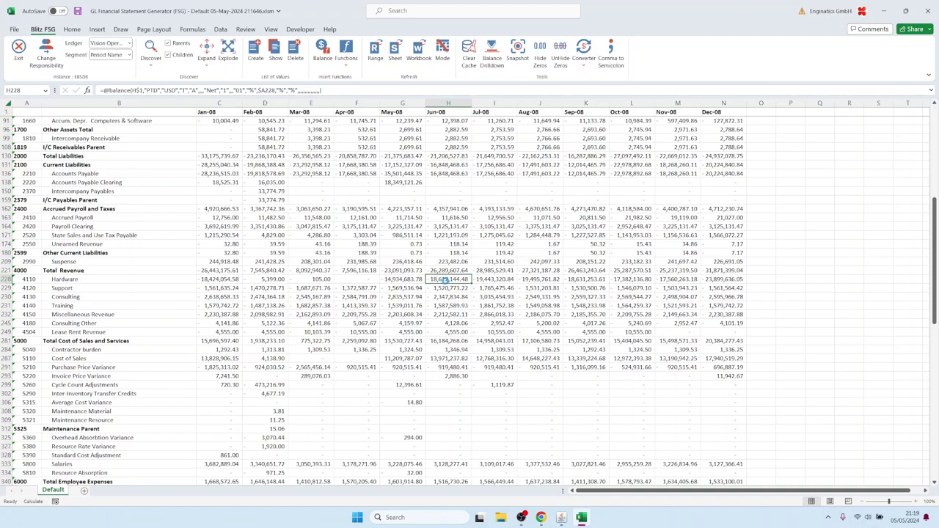
# Step: Drill into the Jun-08 Hardware balance and open journals for all listed code combinations
pyautogui.doubleClick(445, 281)
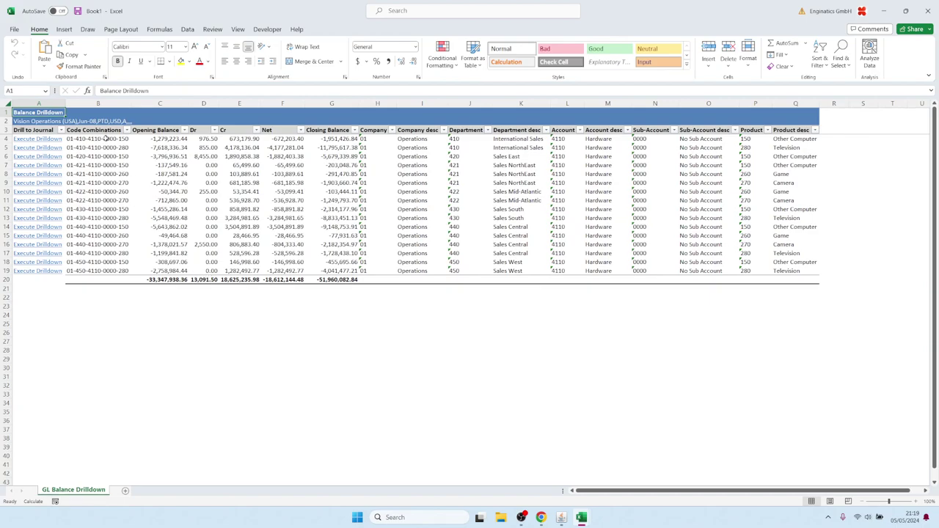
pyautogui.moveTo(105, 138); pyautogui.dragTo(106, 270)
pyautogui.rightClick(119, 169)
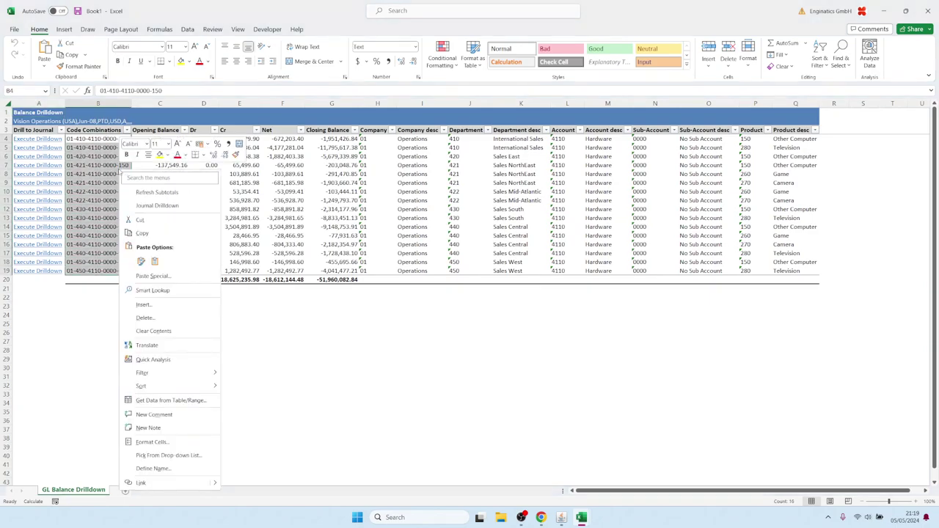
pyautogui.click(157, 205)
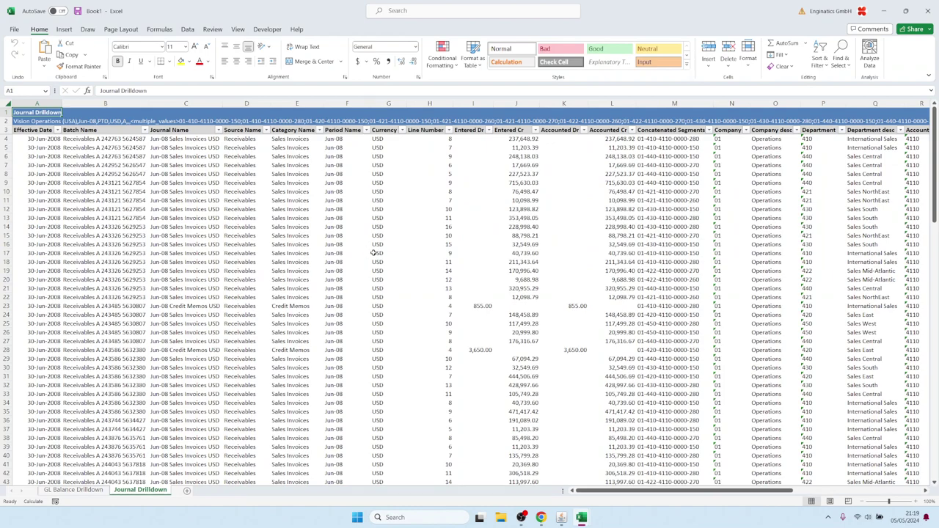
# Step: Select the Sales Invoices category journal lines and open their drilldown menu
pyautogui.scroll(-12, 411, 265)
pyautogui.scroll(12, 411, 264)
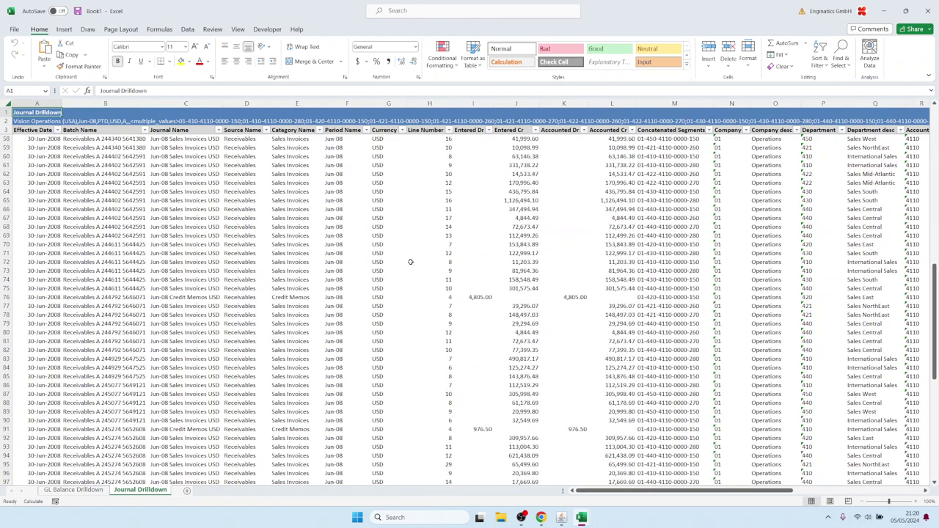
pyautogui.moveTo(288, 156); pyautogui.dragTo(294, 315)
pyautogui.moveTo(246, 297); pyautogui.dragTo(246, 385)
pyautogui.scroll(-6, 248, 353)
pyautogui.scroll(6, 247, 353)
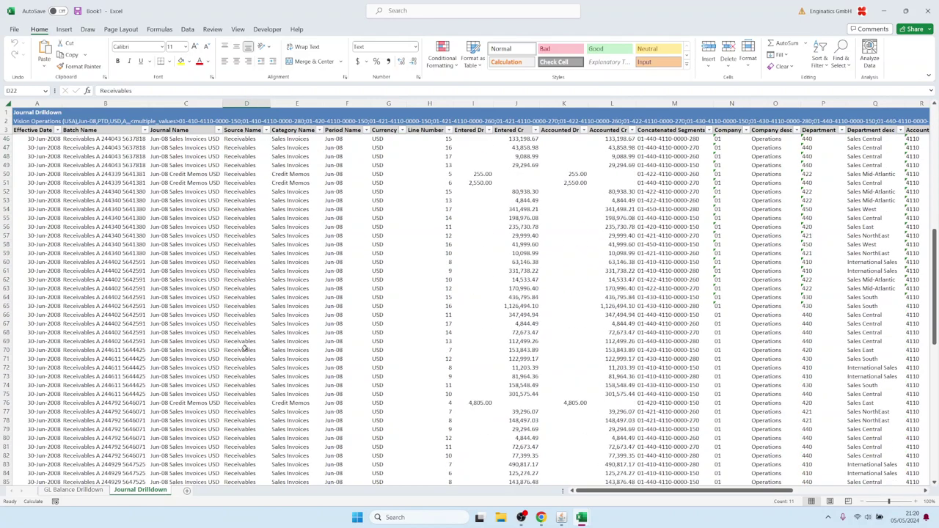
pyautogui.moveTo(287, 156); pyautogui.dragTo(292, 429)
pyautogui.rightClick(306, 235)
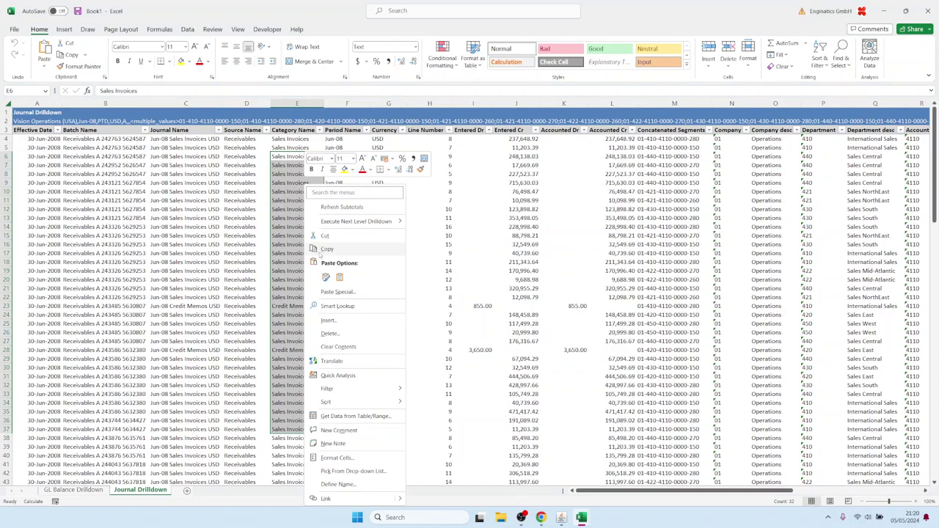
# Step: Drill the selected journal lines to subledger and scroll right through the Subledger Details columns
pyautogui.moveTo(374, 221)
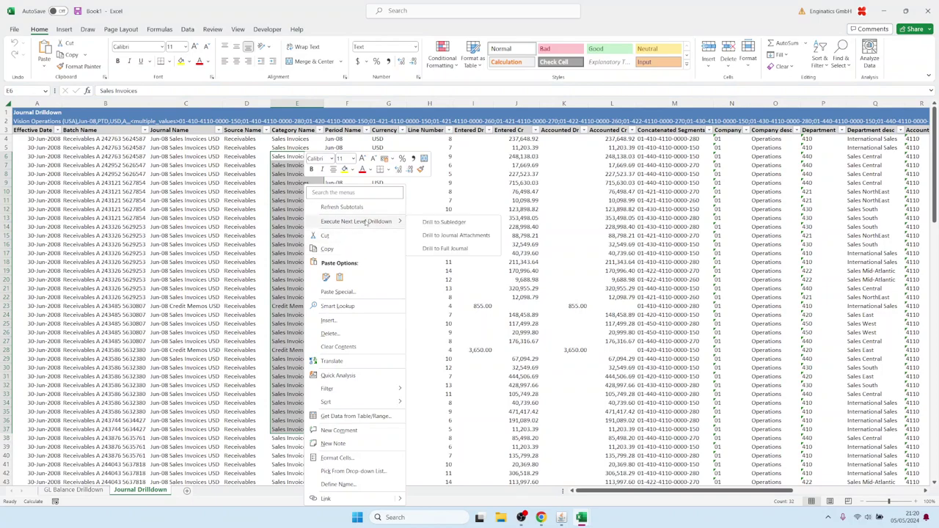
pyautogui.click(444, 221)
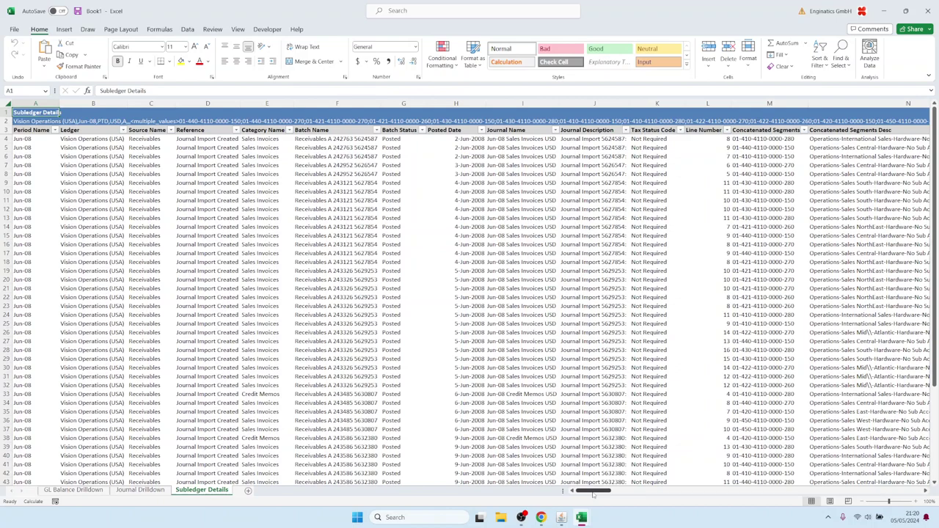
pyautogui.moveTo(592, 494); pyautogui.dragTo(606, 500)
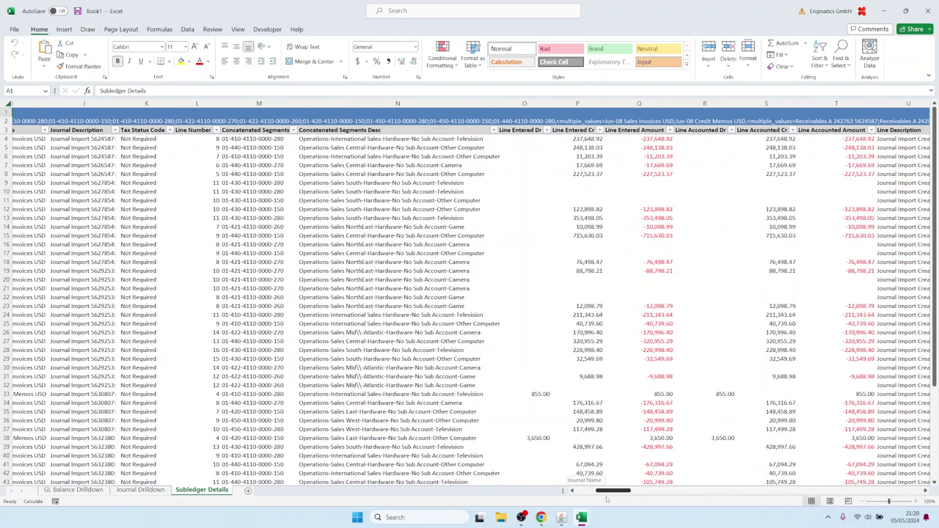
pyautogui.moveTo(606, 500); pyautogui.dragTo(722, 491)
# Step: Review the transaction, batch, invoice number, date and amount columns of the subledger lines
pyautogui.moveTo(266, 185); pyautogui.dragTo(265, 308)
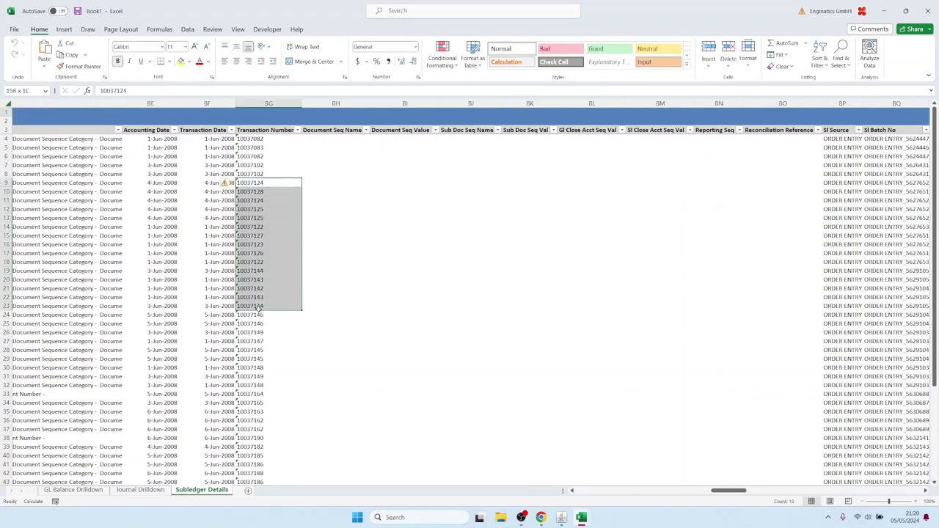
pyautogui.click(529, 271)
pyautogui.moveTo(725, 492); pyautogui.dragTo(749, 493)
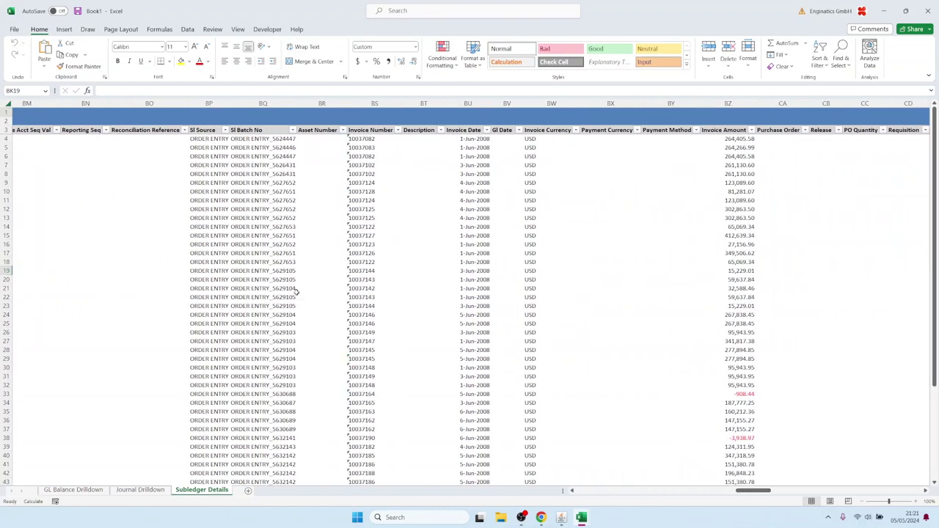
pyautogui.moveTo(267, 270); pyautogui.dragTo(292, 307)
pyautogui.moveTo(377, 219); pyautogui.dragTo(381, 352)
pyautogui.click(369, 272)
pyautogui.moveTo(473, 254); pyautogui.dragTo(473, 292)
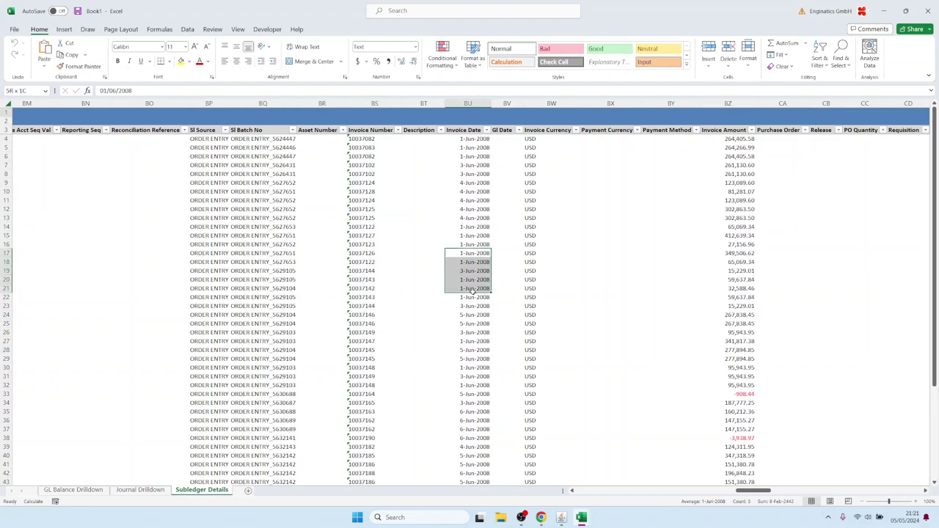
pyautogui.click(670, 280)
pyautogui.moveTo(728, 262); pyautogui.dragTo(728, 280)
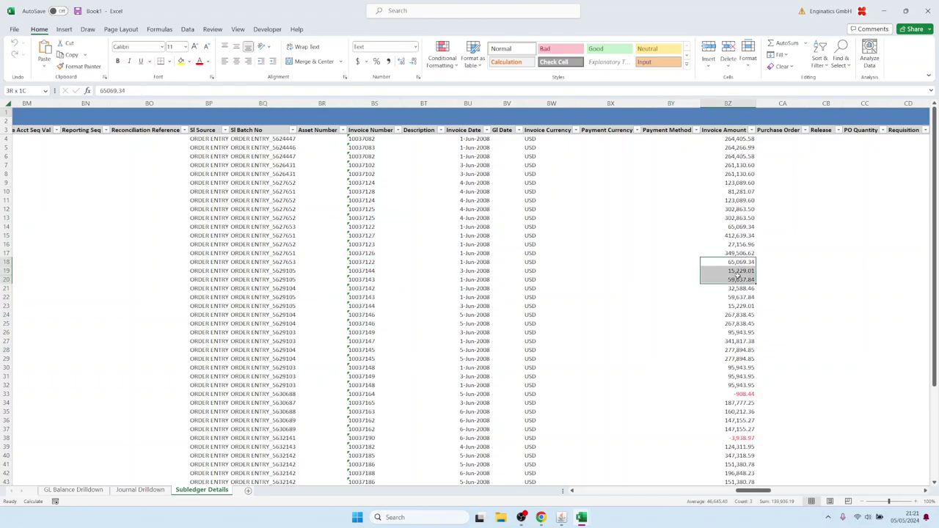
# Step: Check the sales order, salesperson and customer columns, then execute the transaction drilldown in EM13
pyautogui.click(849, 490)
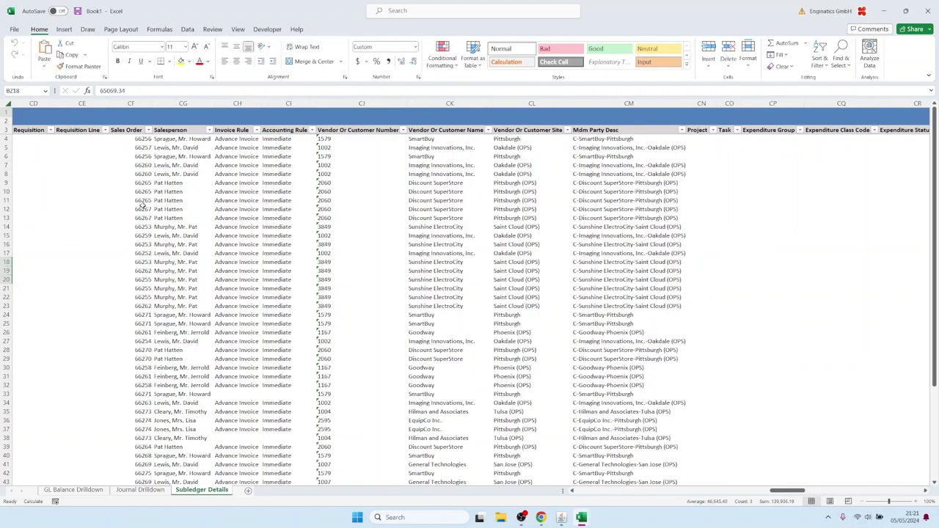
pyautogui.moveTo(143, 206); pyautogui.dragTo(143, 343)
pyautogui.moveTo(171, 225); pyautogui.dragTo(174, 288)
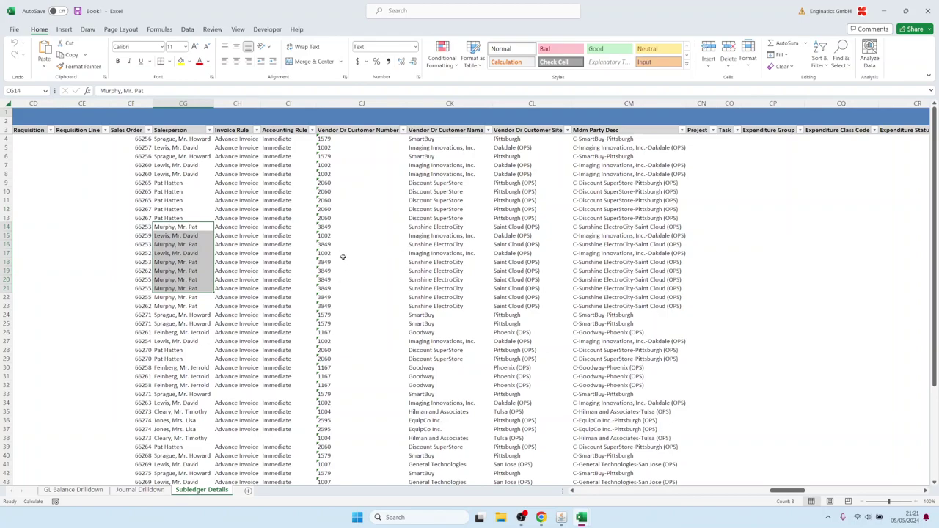
pyautogui.moveTo(349, 229); pyautogui.dragTo(348, 314)
pyautogui.moveTo(436, 209); pyautogui.dragTo(440, 315)
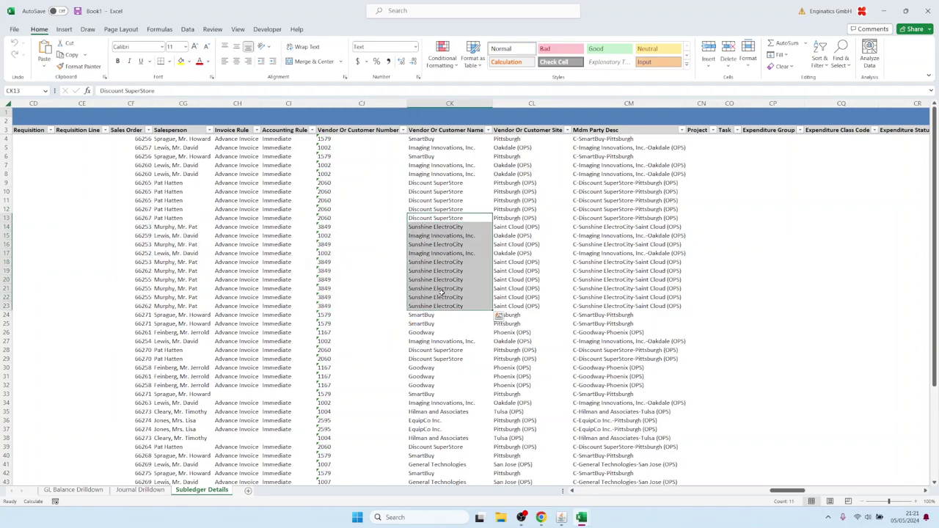
pyautogui.moveTo(521, 209); pyautogui.dragTo(519, 276)
pyautogui.click(624, 324)
pyautogui.moveTo(790, 490); pyautogui.dragTo(934, 503)
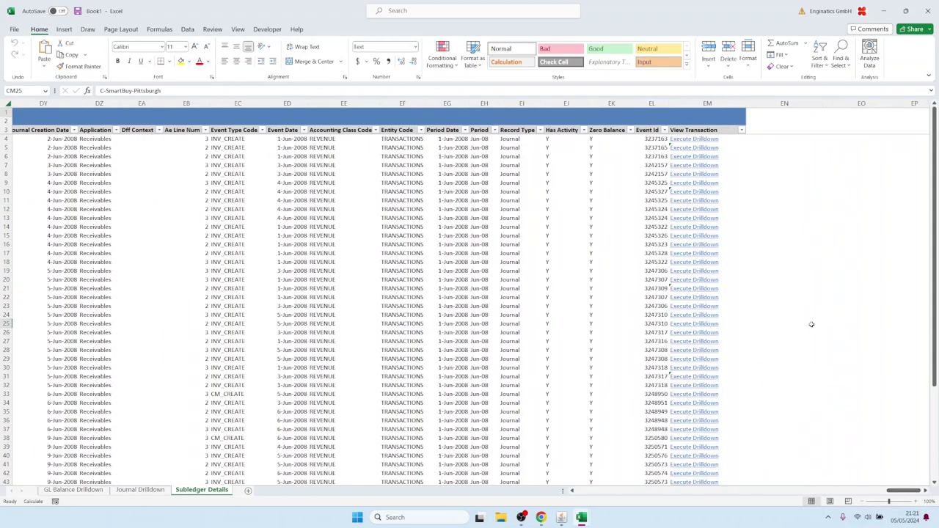
pyautogui.click(692, 218)
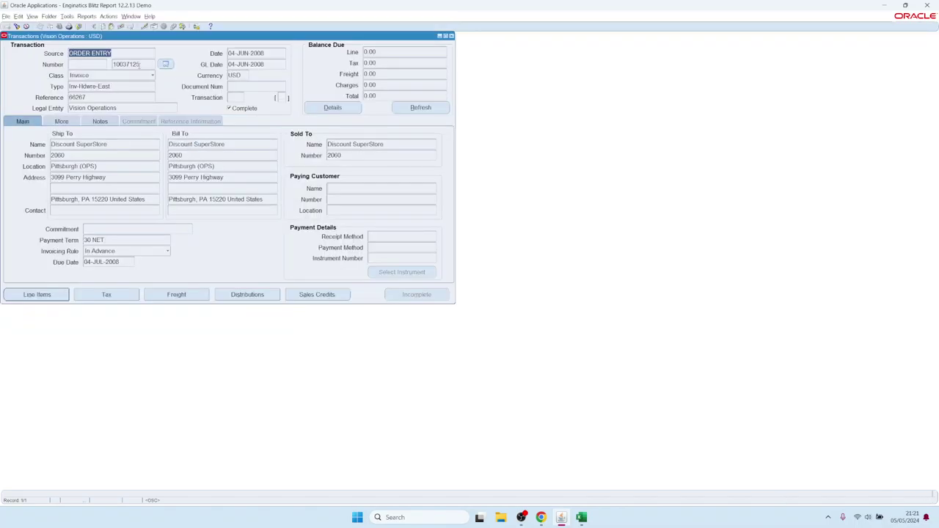
# Step: Browse the line items of invoice 10037125, then close the Lines and Transactions windows
pyautogui.press('Tab')
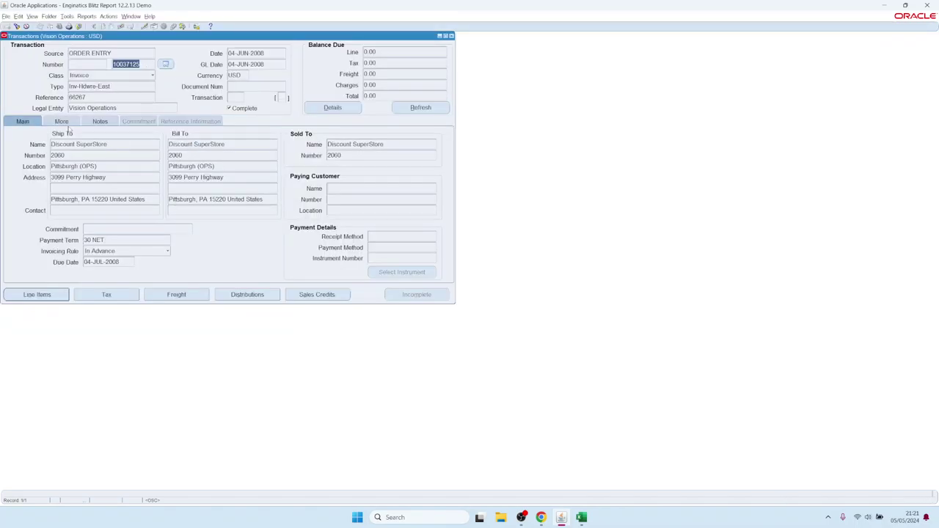
pyautogui.click(45, 296)
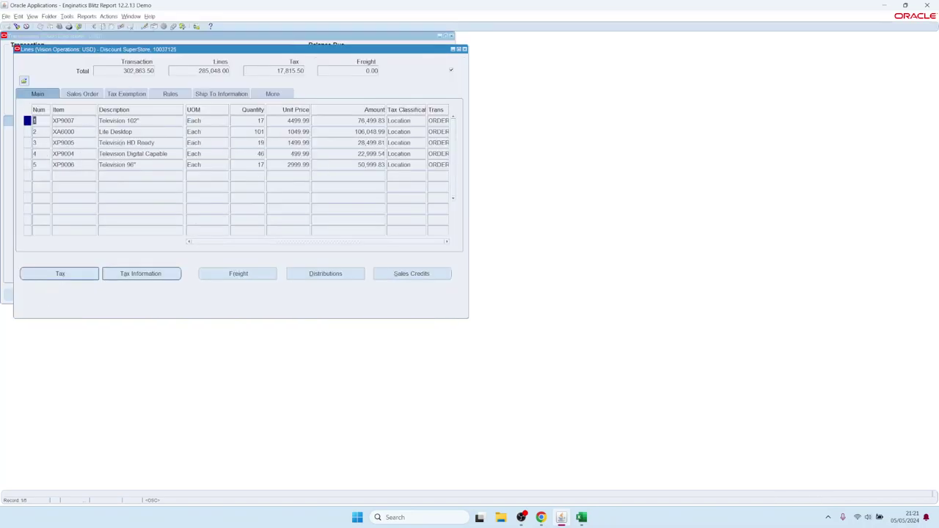
pyautogui.press('Tab')
pyautogui.press('Down')
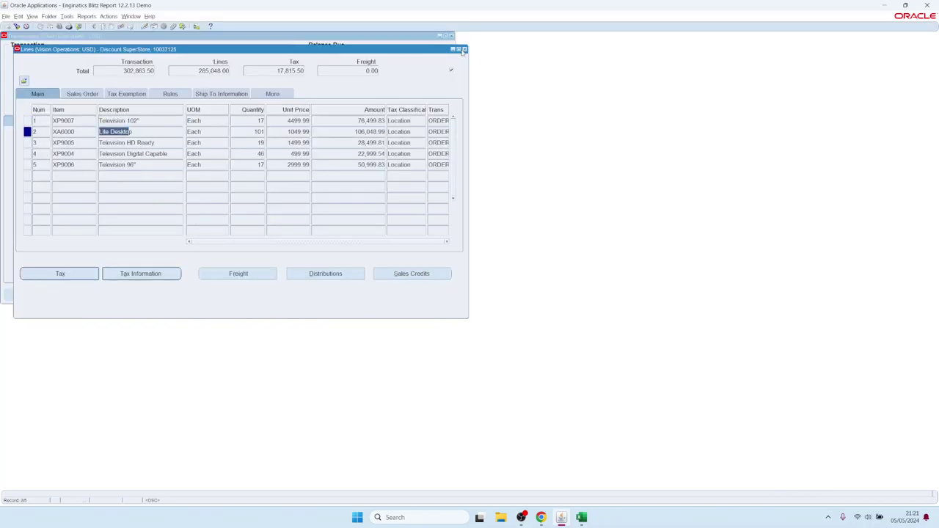
pyautogui.click(463, 49)
pyautogui.click(451, 36)
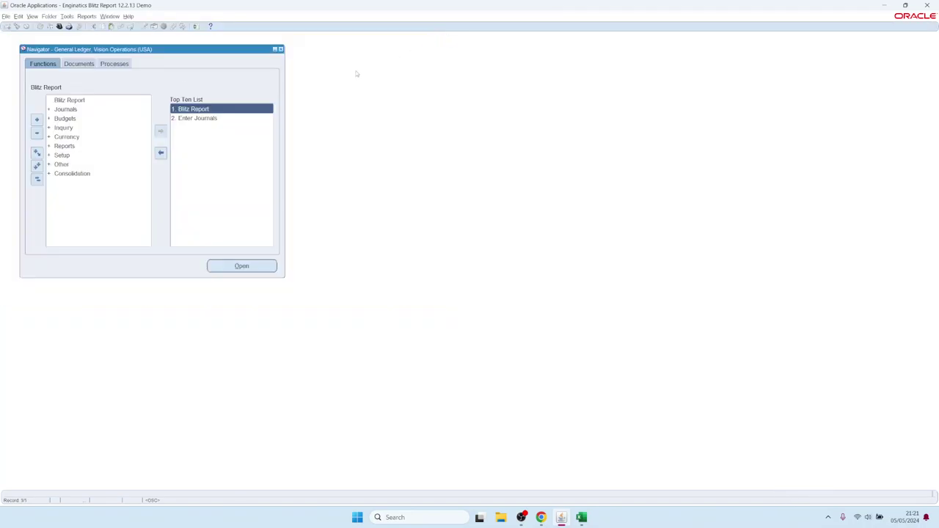
# Step: Glance at the GL Financial Statement workbook in Excel, then return to Oracle Applications
pyautogui.click(583, 518)
pyautogui.click(555, 481)
pyautogui.scroll(13, 339, 297)
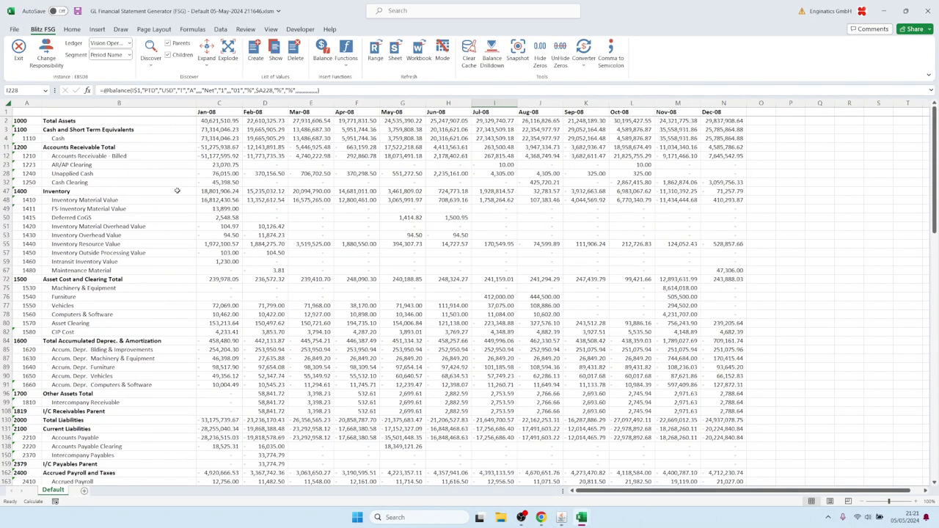
pyautogui.moveTo(561, 518)
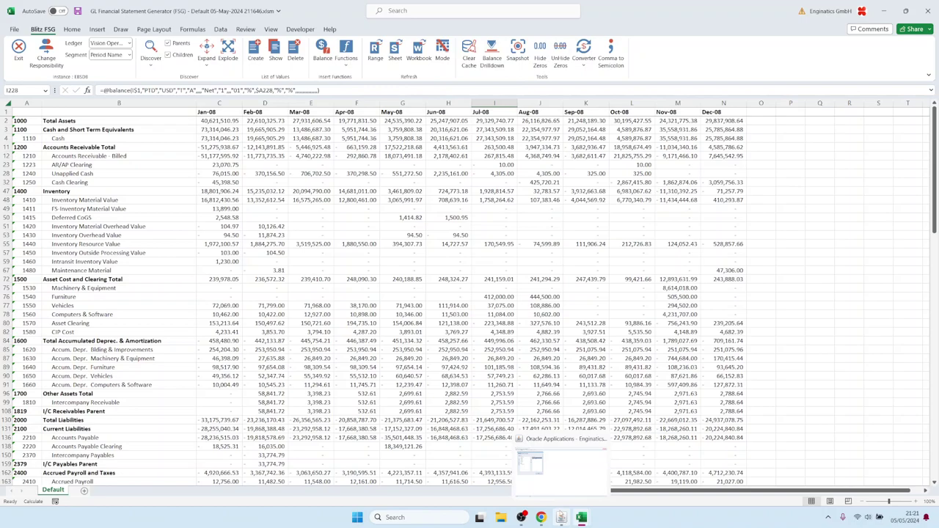
pyautogui.click(562, 460)
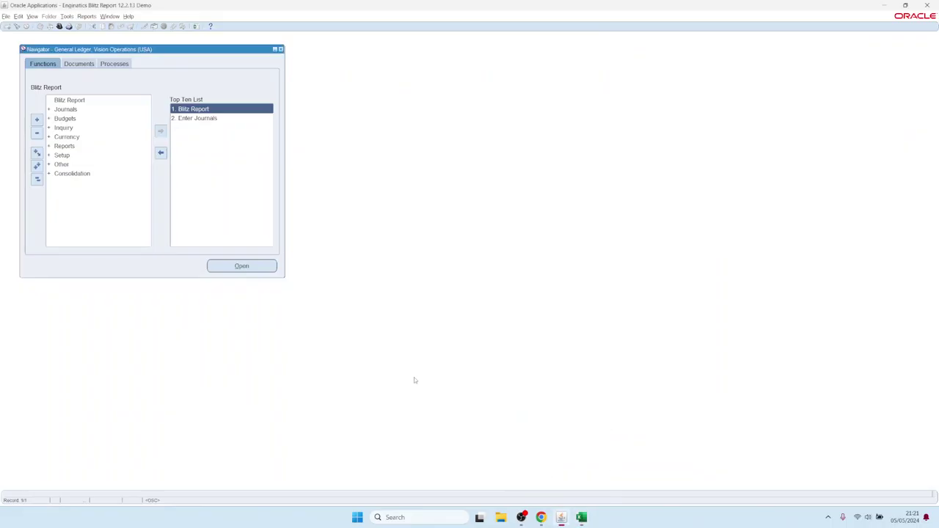
# Step: Run Blitz Report with the Income Summary Statement template
pyautogui.doubleClick(196, 109)
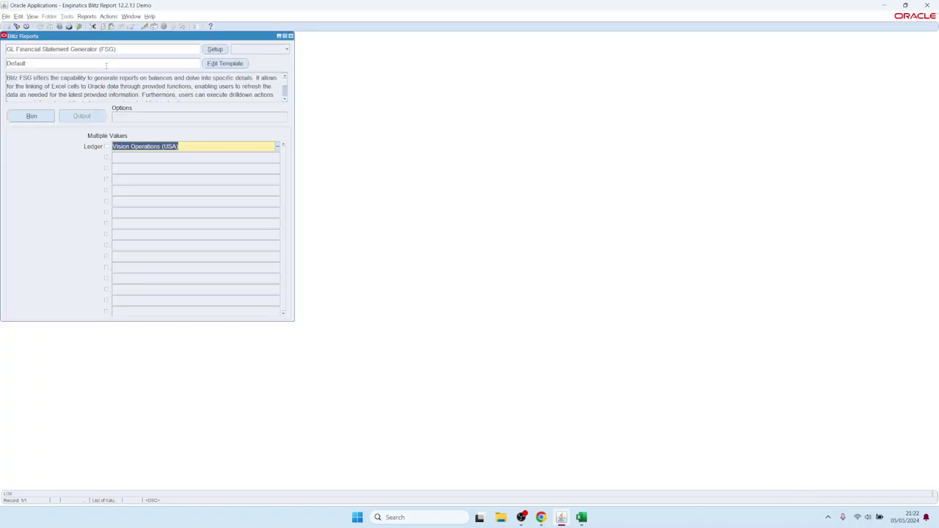
pyautogui.doubleClick(106, 66)
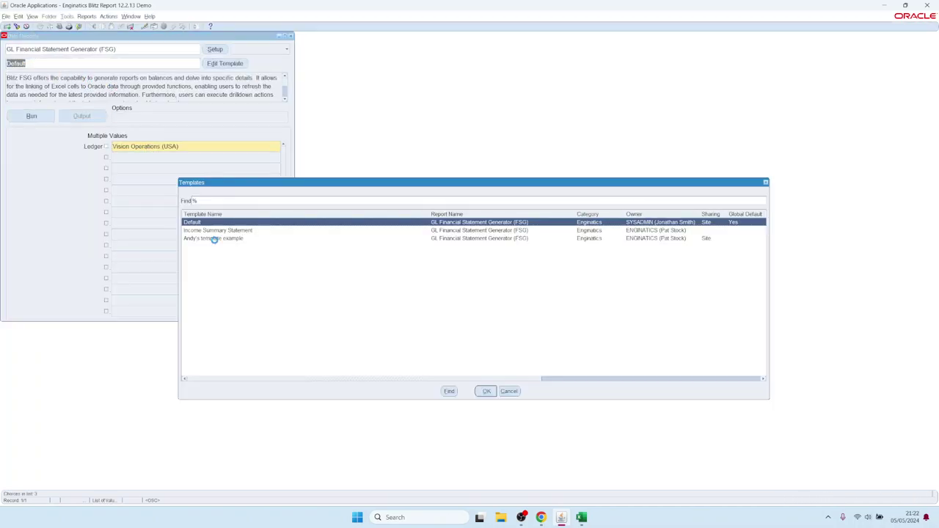
pyautogui.doubleClick(217, 230)
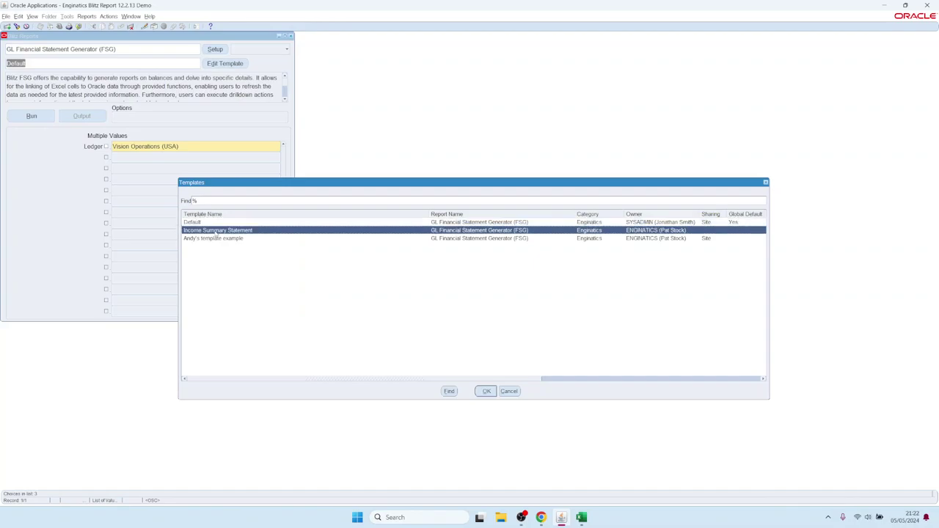
pyautogui.click(39, 118)
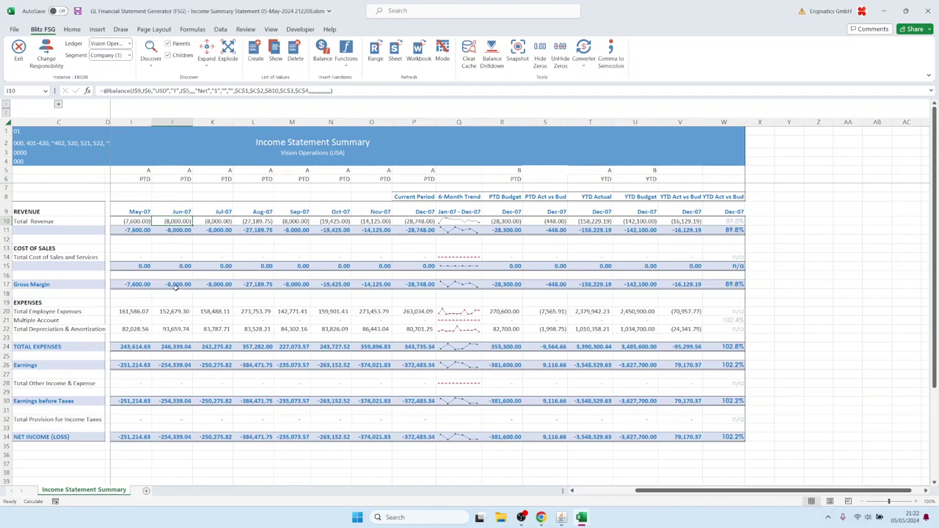
# Step: Inspect J17's Jun-07 Gross Margin formula =J11-J15, then select the Jul-07 Total Revenue cell K10
pyautogui.click(177, 284)
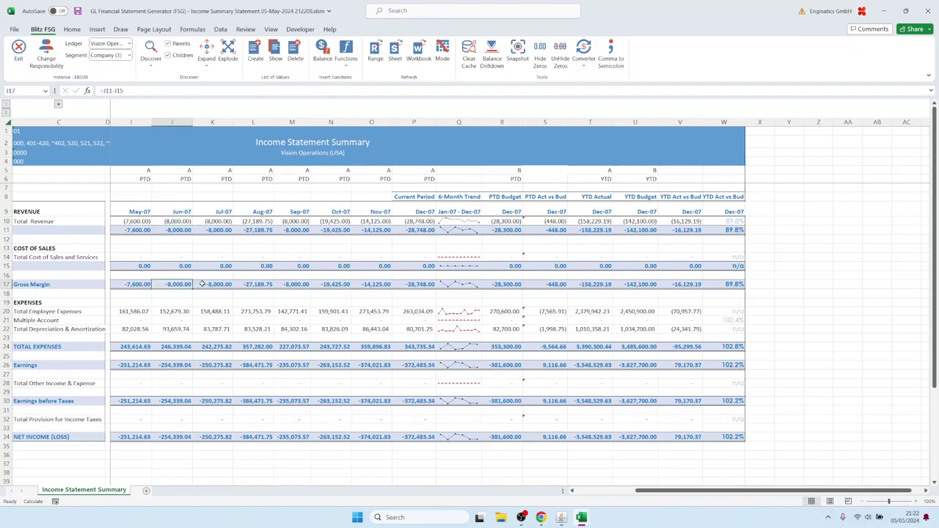
pyautogui.press('F2')
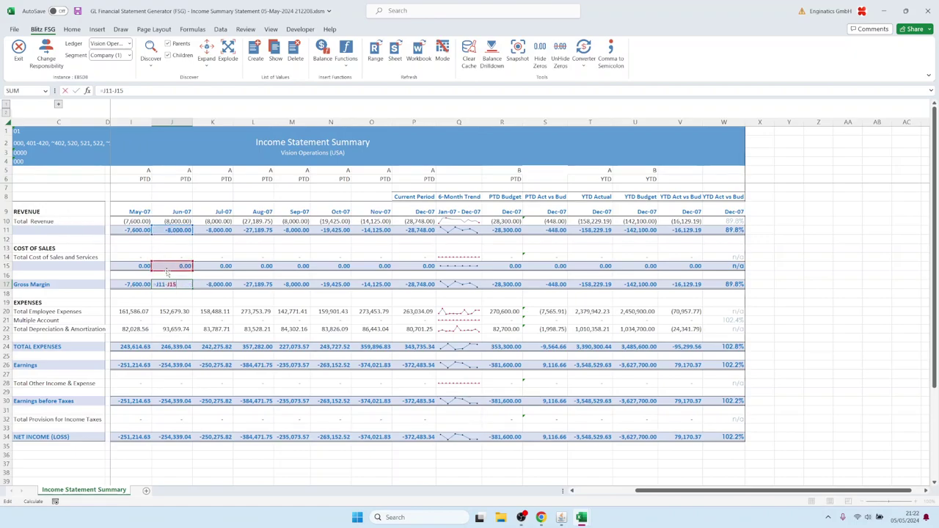
pyautogui.press('Escape')
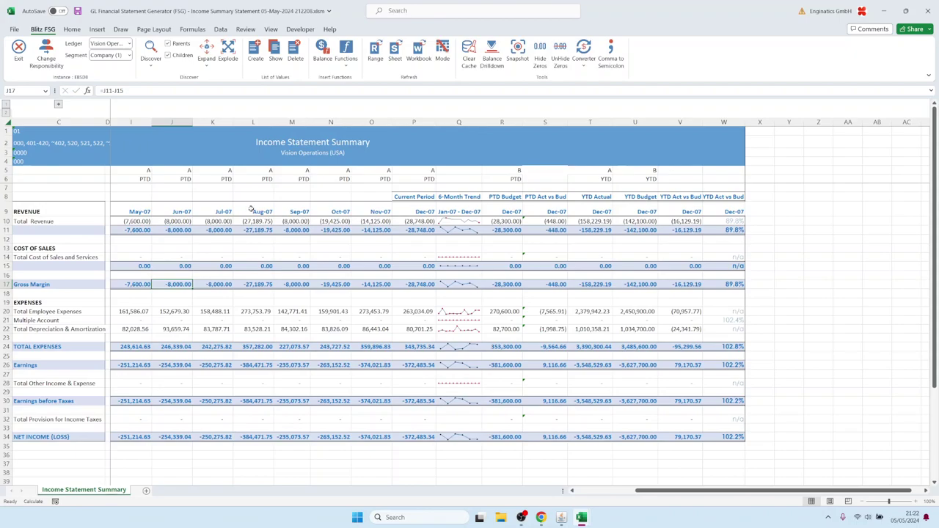
pyautogui.click(219, 221)
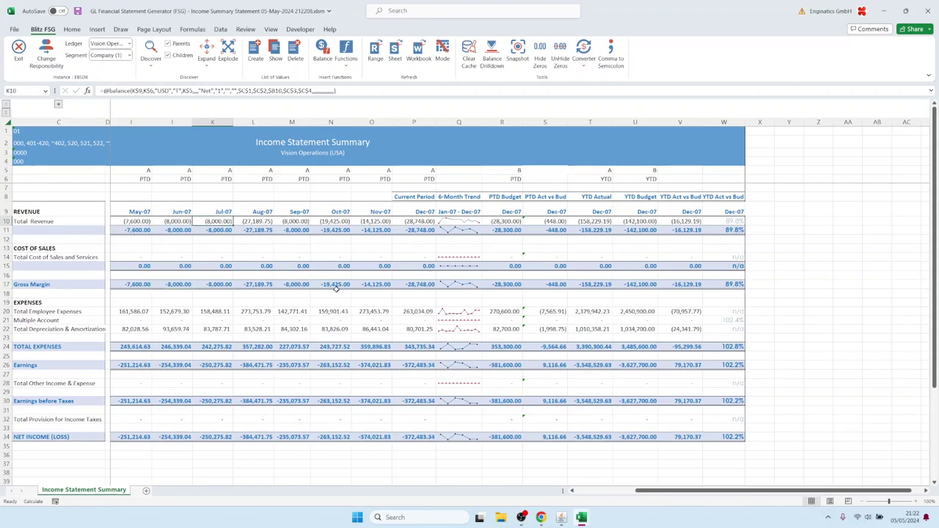